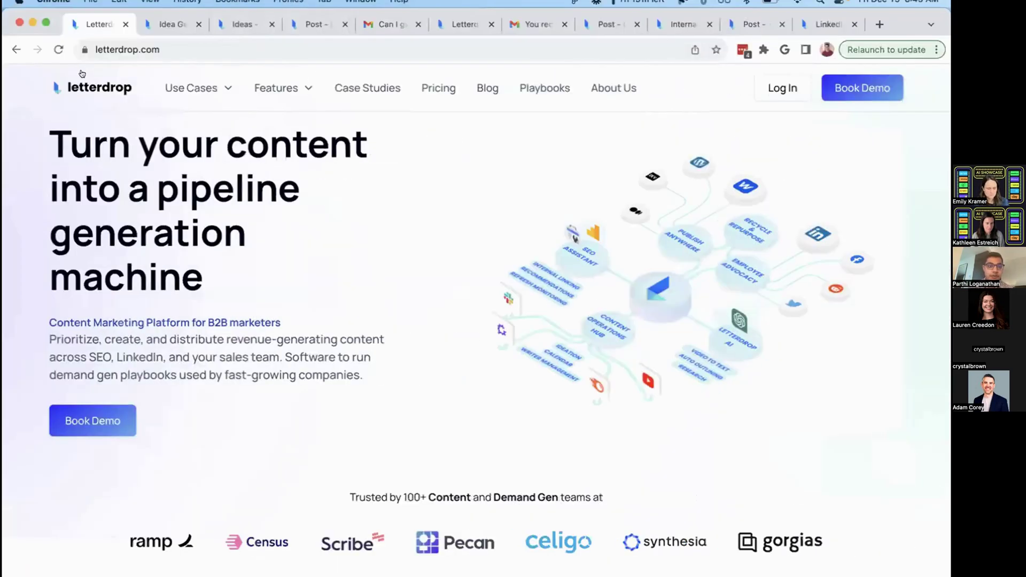
# Open the Idea Generator and choose Marketing Insights from Gong.
pyautogui.click(168, 22)
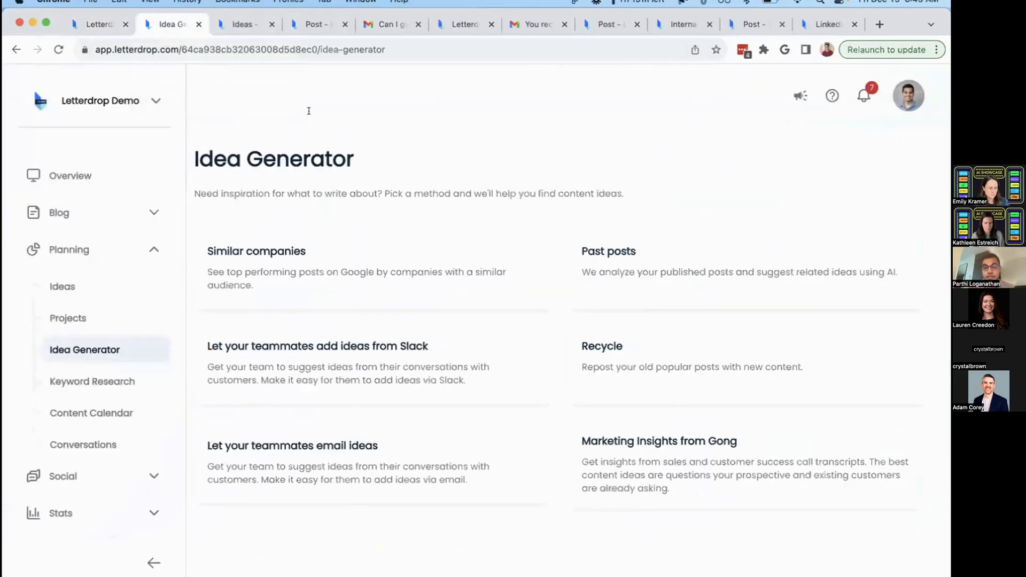
pyautogui.click(684, 458)
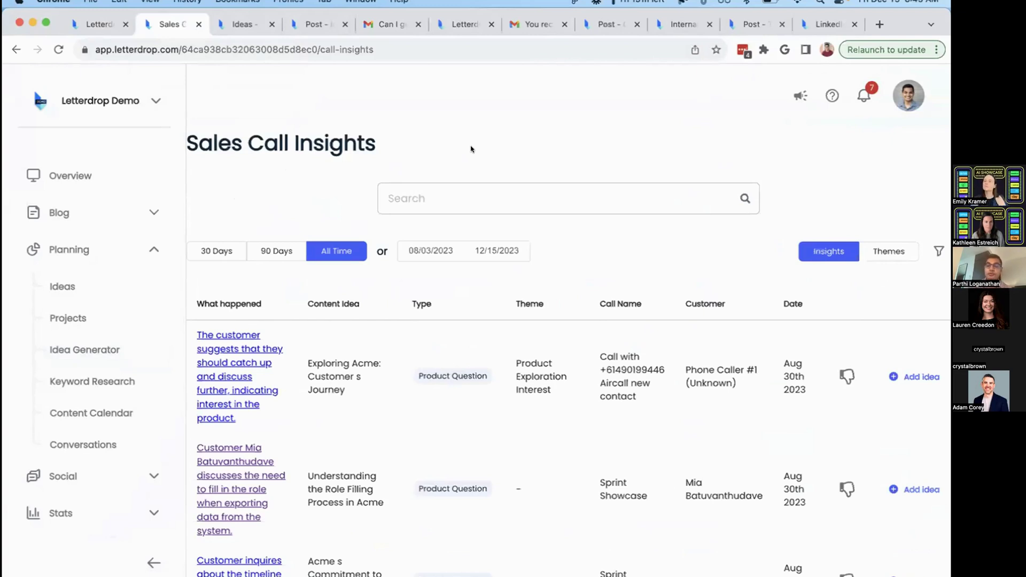
pyautogui.scroll(-3, 470, 148)
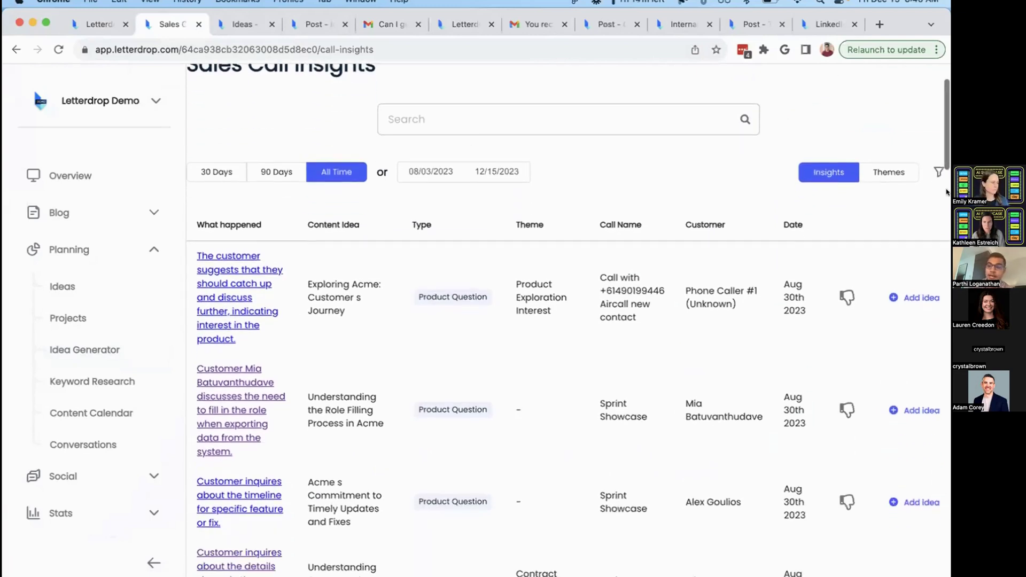
# Check the insight type filter options, then scroll through the call insights table.
pyautogui.click(938, 173)
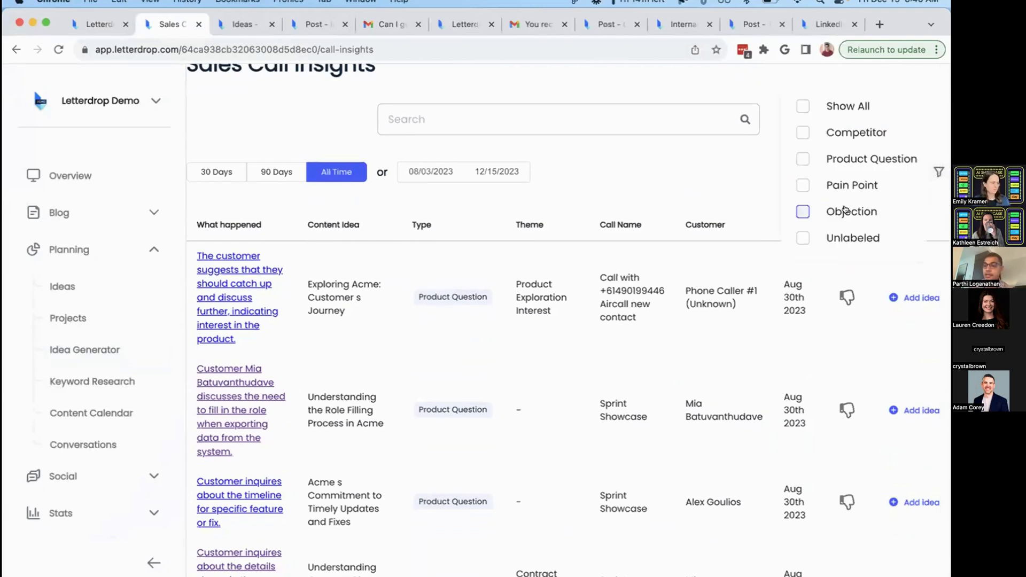
pyautogui.scroll(3, 847, 209)
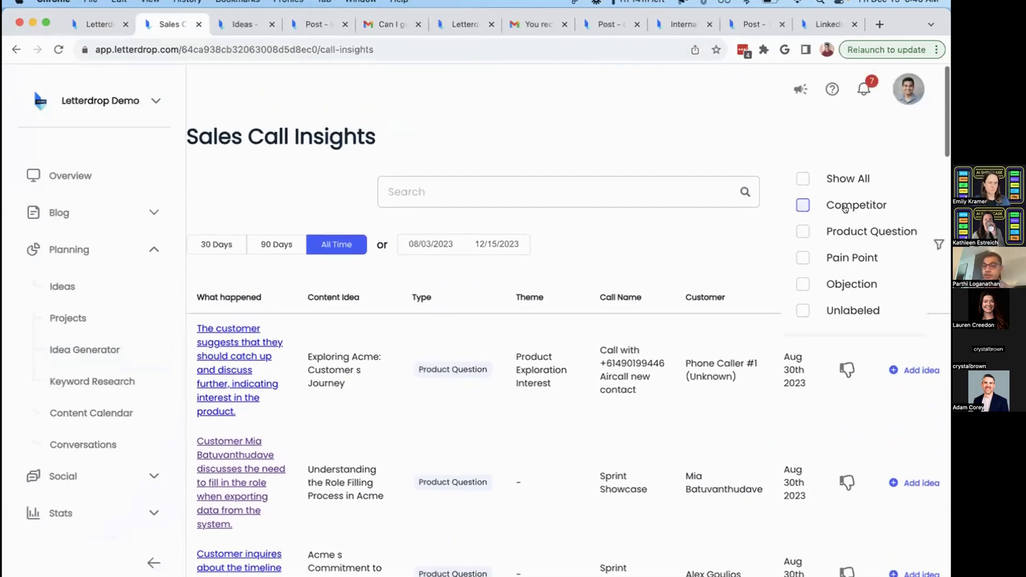
pyautogui.click(642, 242)
pyautogui.scroll(-1, 583, 249)
pyautogui.scroll(-4, 582, 248)
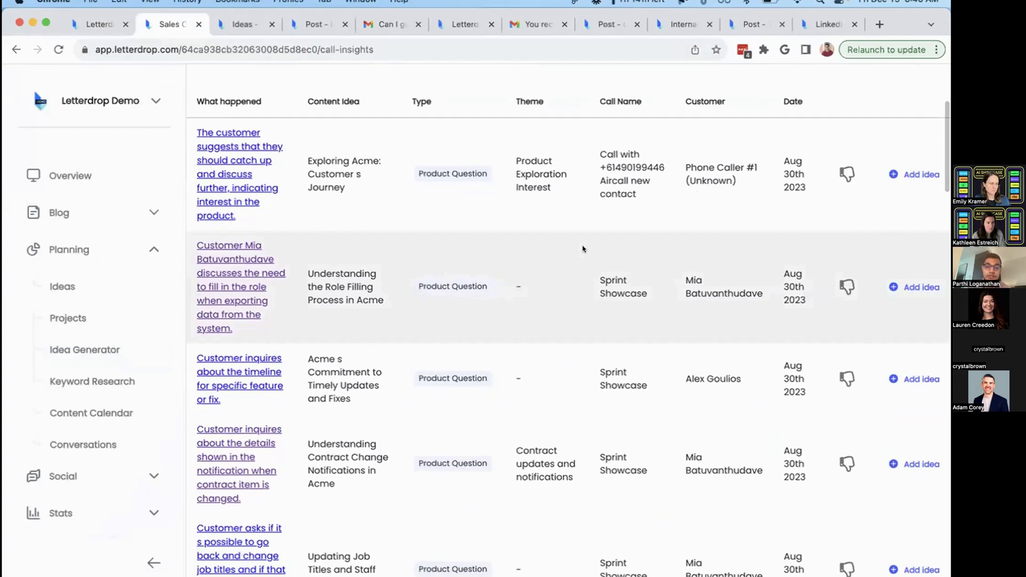
pyautogui.scroll(4, 583, 248)
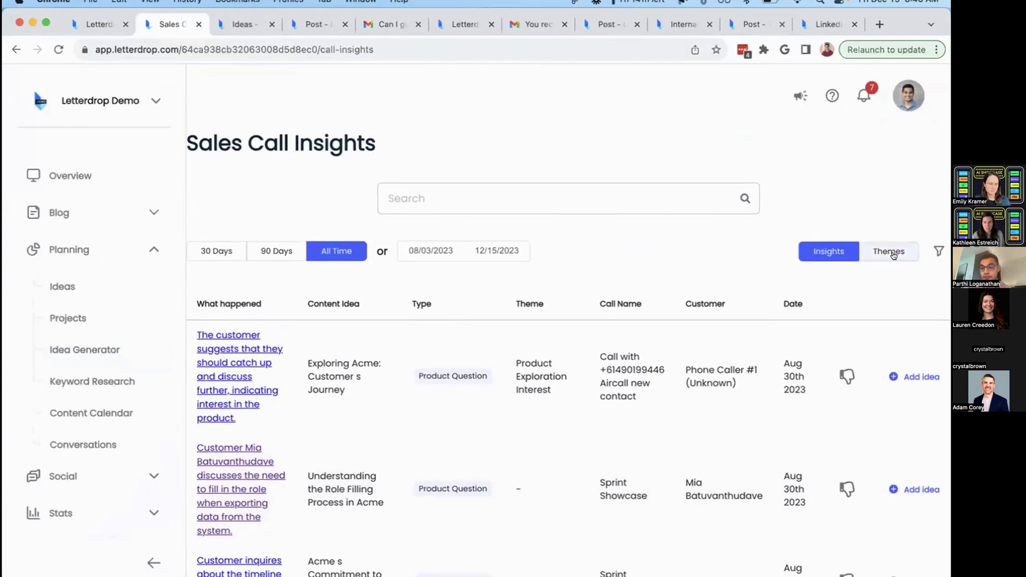
# Group call insights by theme and expand Drilling Efficiency Optimization to review its insights.
pyautogui.click(888, 251)
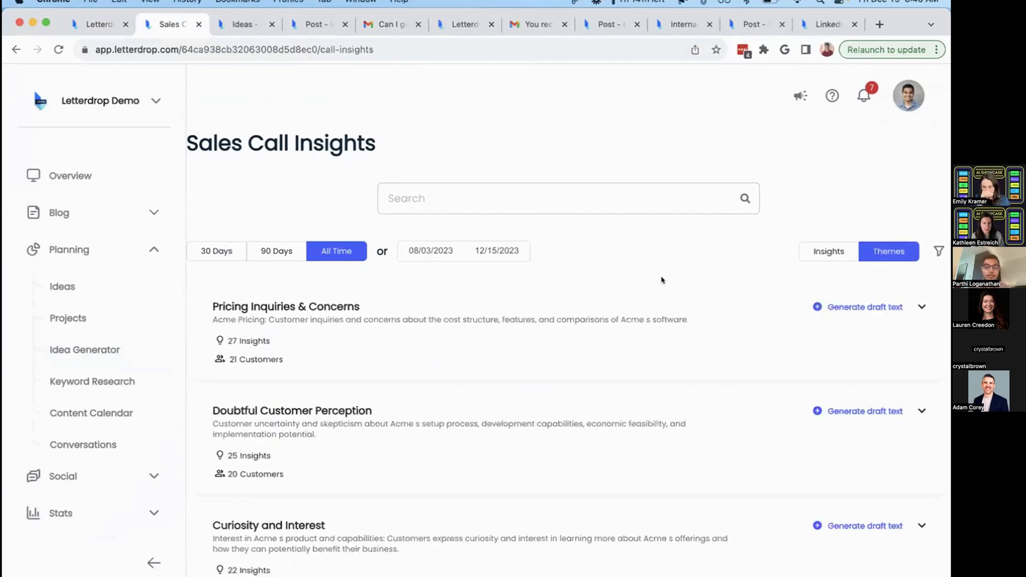
pyautogui.scroll(-5, 662, 278)
pyautogui.scroll(-3, 661, 274)
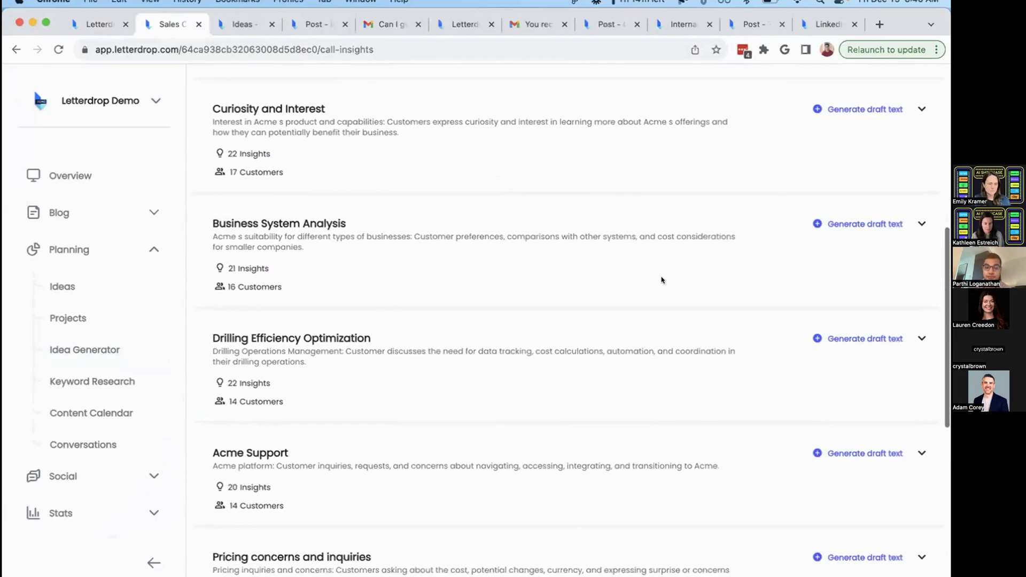
pyautogui.click(921, 306)
pyautogui.scroll(-3, 460, 275)
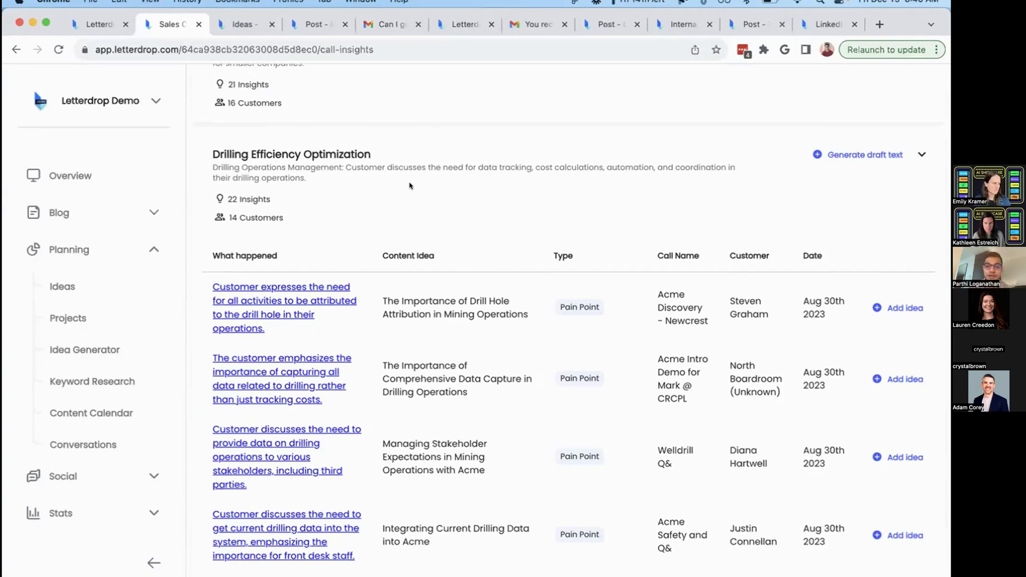
pyautogui.scroll(1, 410, 185)
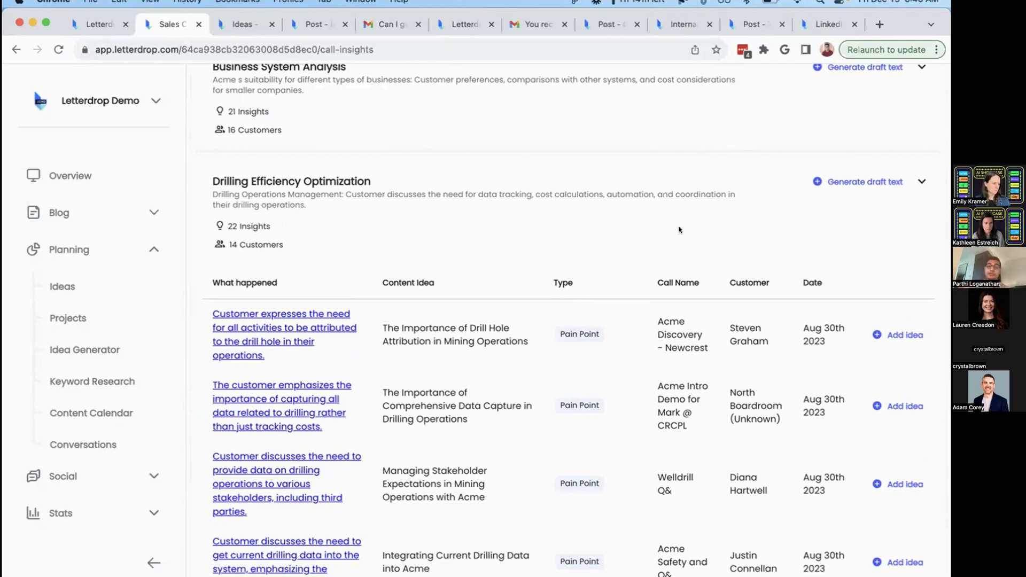
pyautogui.scroll(-2, 470, 254)
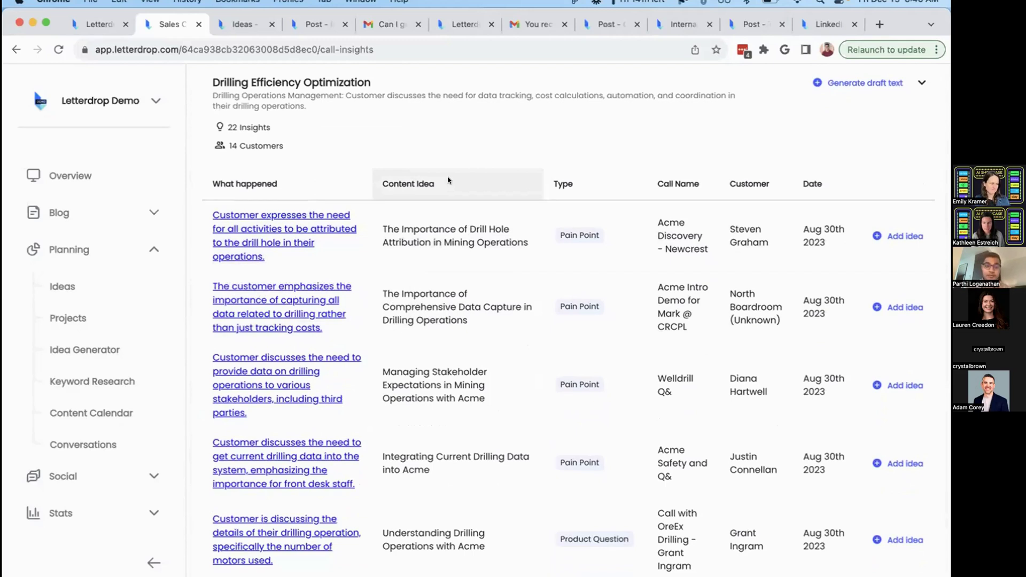
pyautogui.scroll(10, 448, 180)
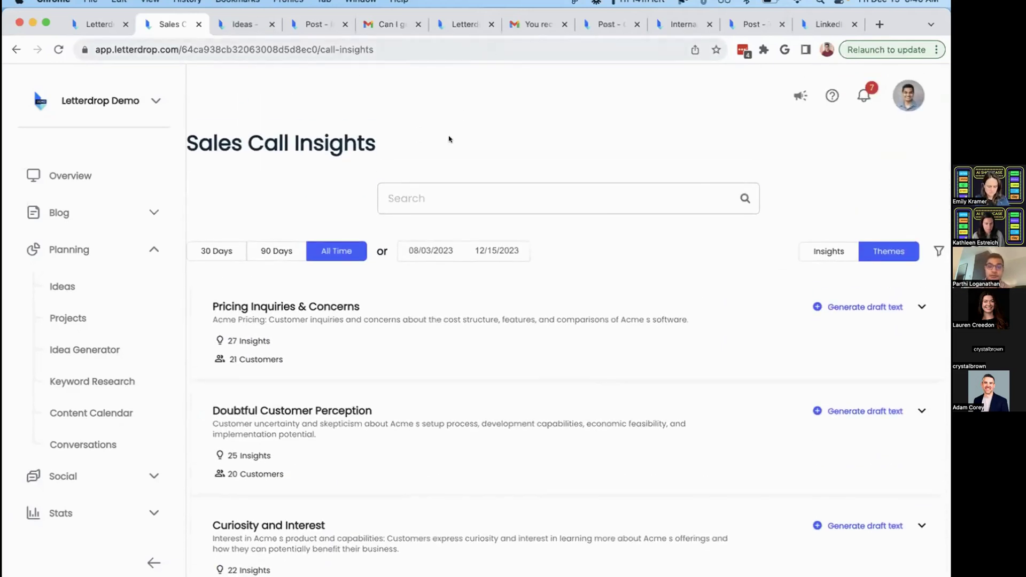
# Browse the proposed content ideas on the Ideas page.
pyautogui.click(231, 24)
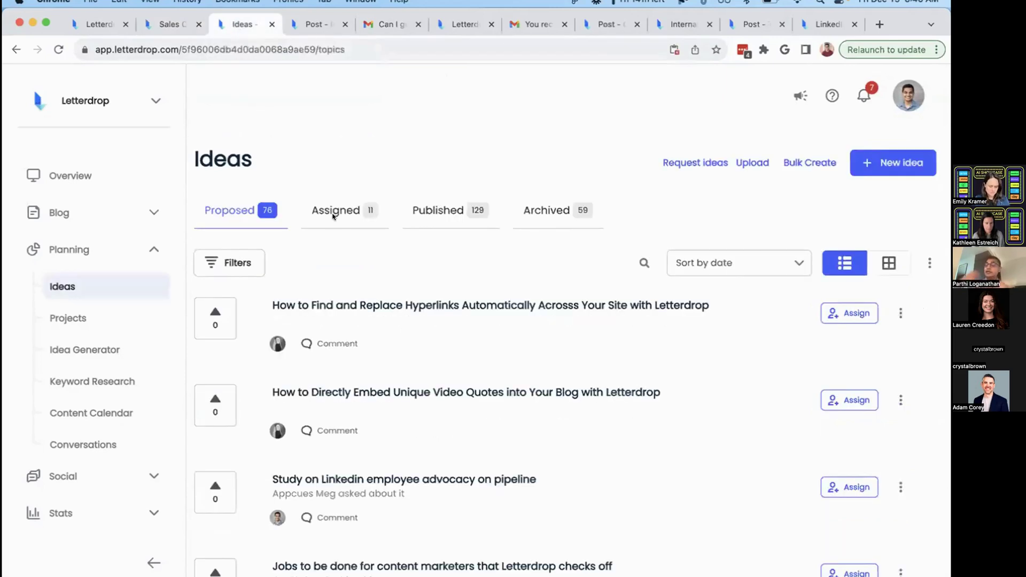
pyautogui.scroll(-3, 337, 229)
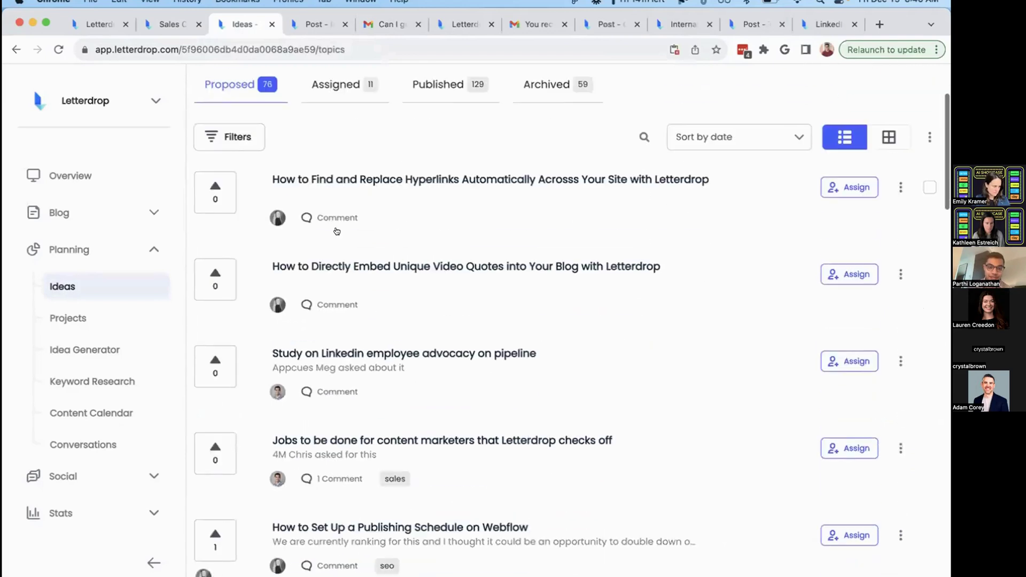
pyautogui.scroll(3, 337, 230)
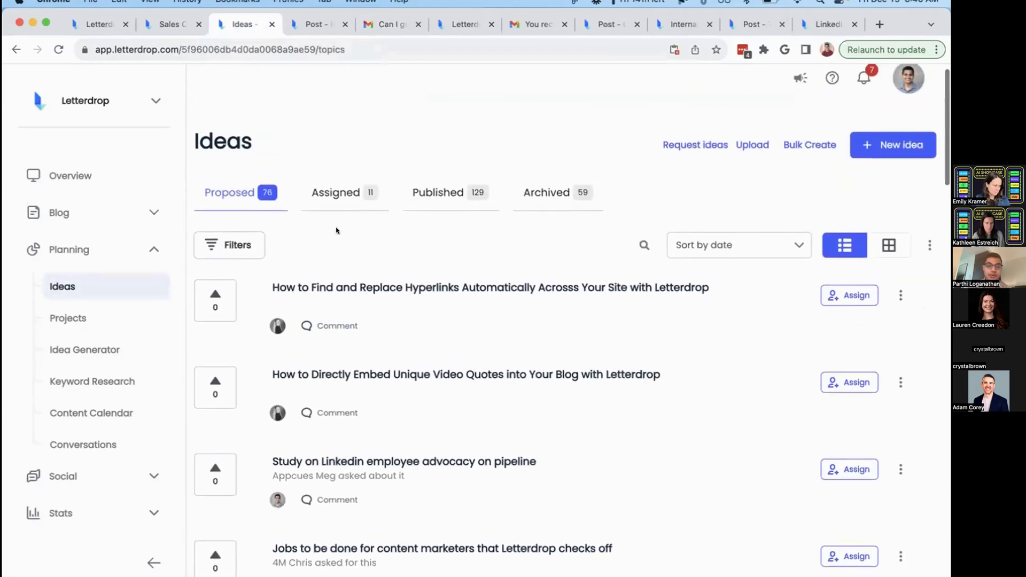
# Scroll through the December 2023 content calendar, then open the Projects board.
pyautogui.click(98, 411)
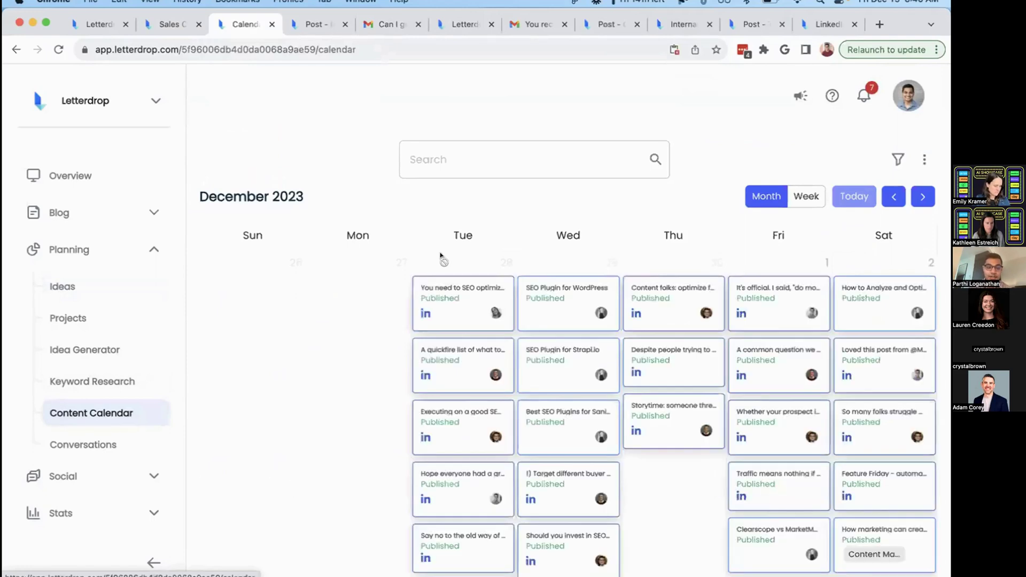
pyautogui.scroll(-1, 442, 258)
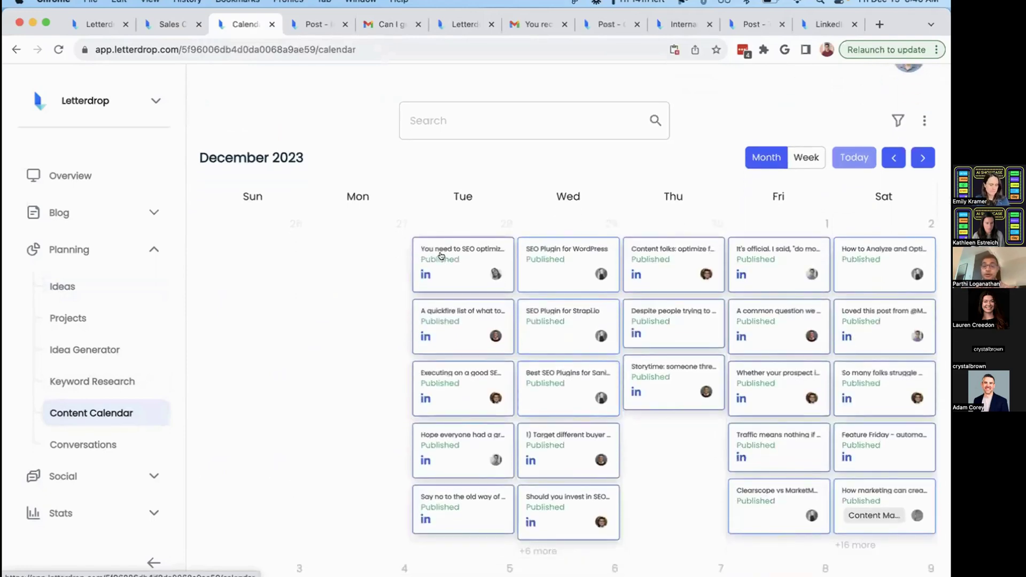
pyautogui.scroll(-10, 561, 258)
pyautogui.scroll(-2, 567, 266)
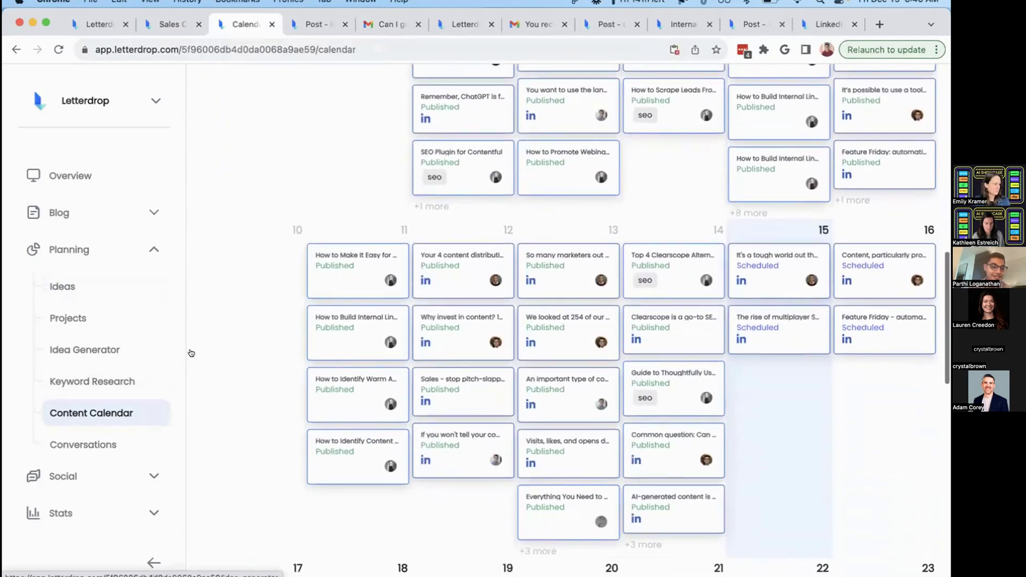
pyautogui.click(119, 316)
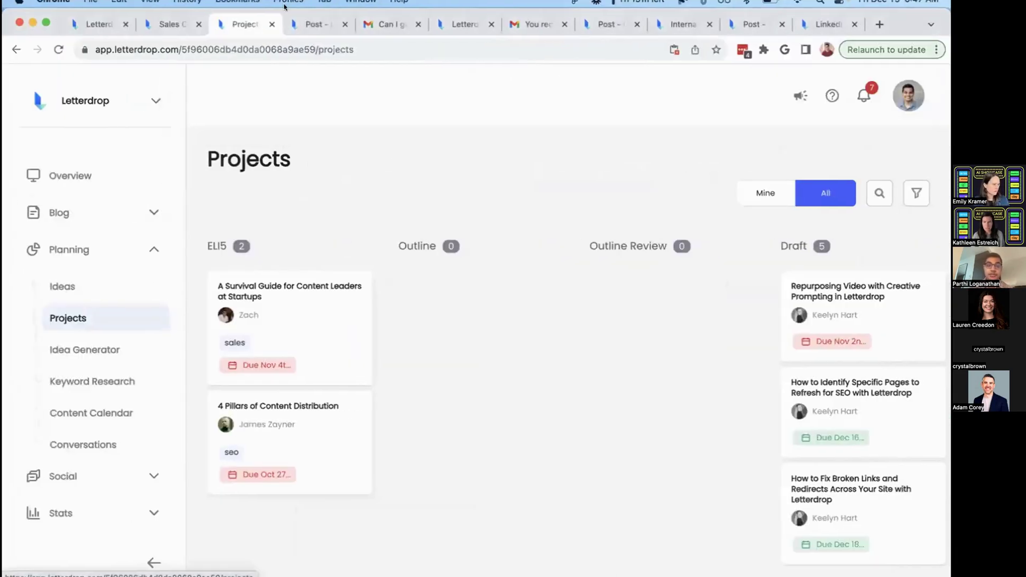
# Open the draft post and add blank lines below the embedded SDR video.
pyautogui.click(314, 24)
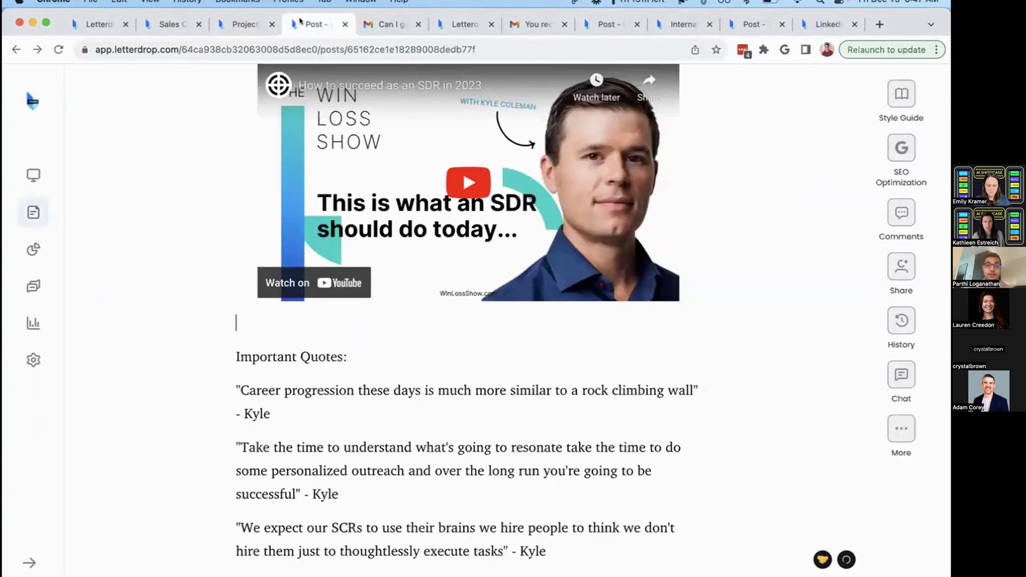
pyautogui.scroll(3, 216, 306)
pyautogui.scroll(2, 215, 306)
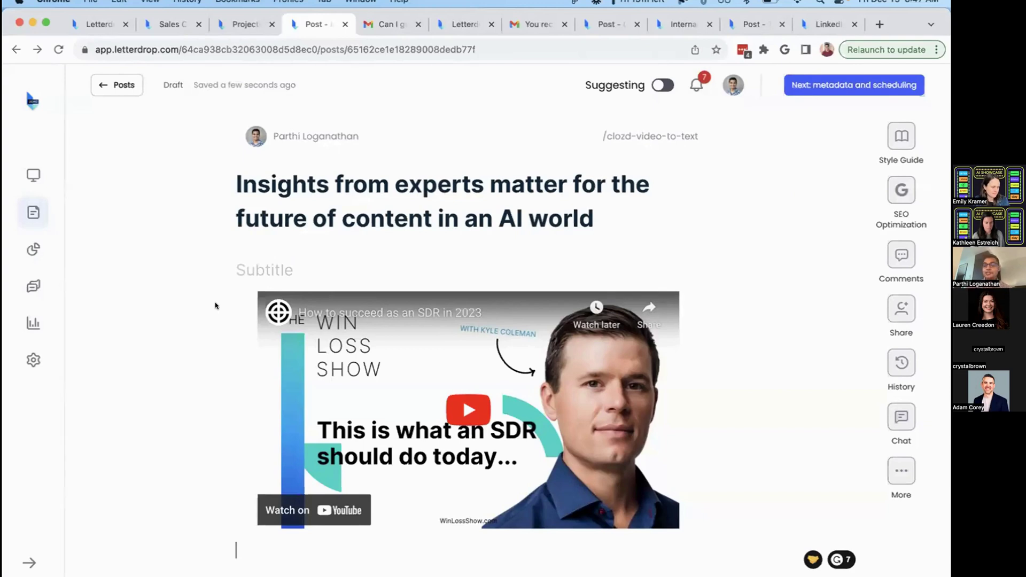
pyautogui.scroll(-3, 216, 304)
pyautogui.press('Return')
pyautogui.press('Return')
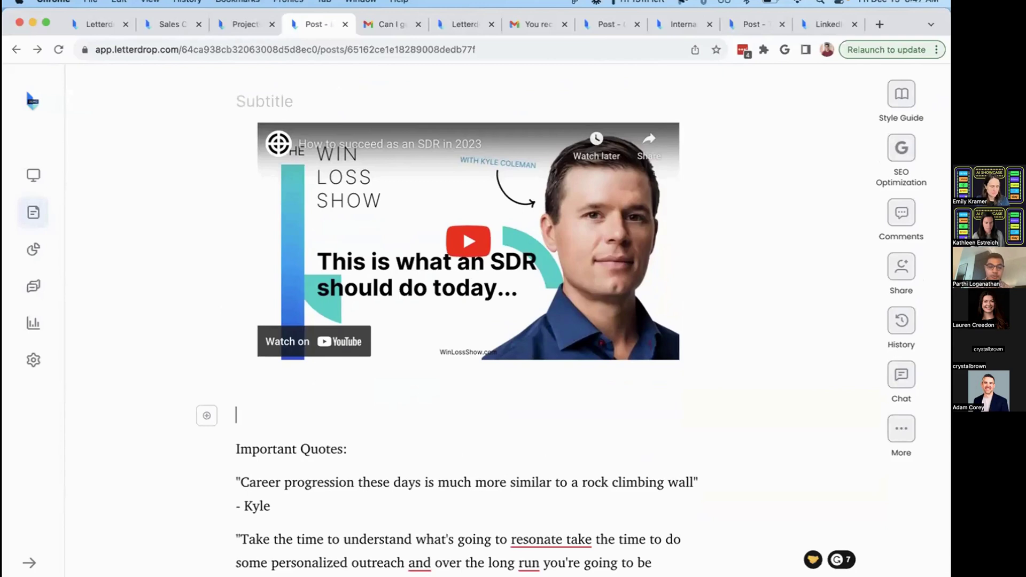
pyautogui.press('Down')
# Preview the Video/Audio to Text block from the insert menu, then close it.
pyautogui.click(207, 450)
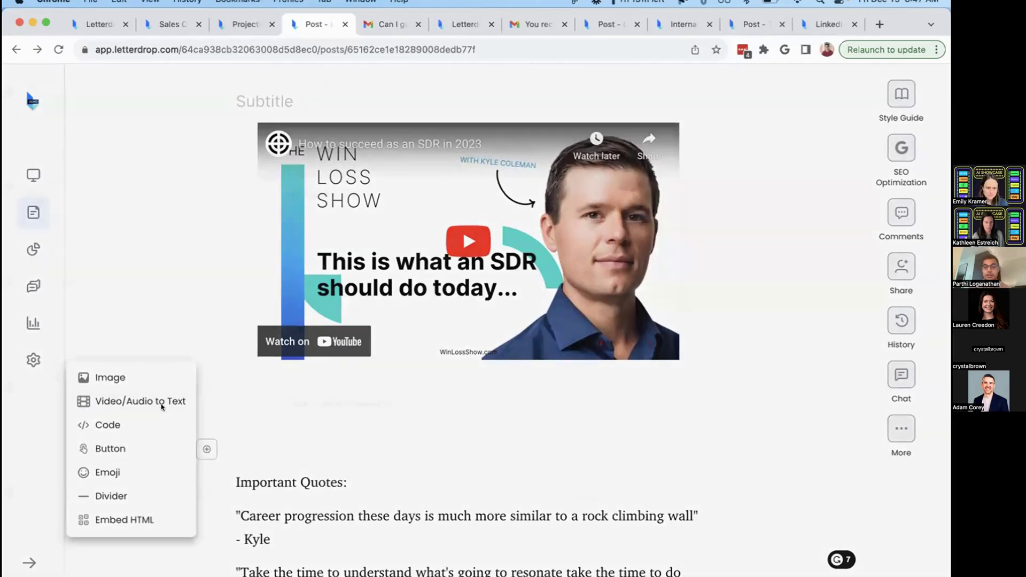
pyautogui.click(160, 402)
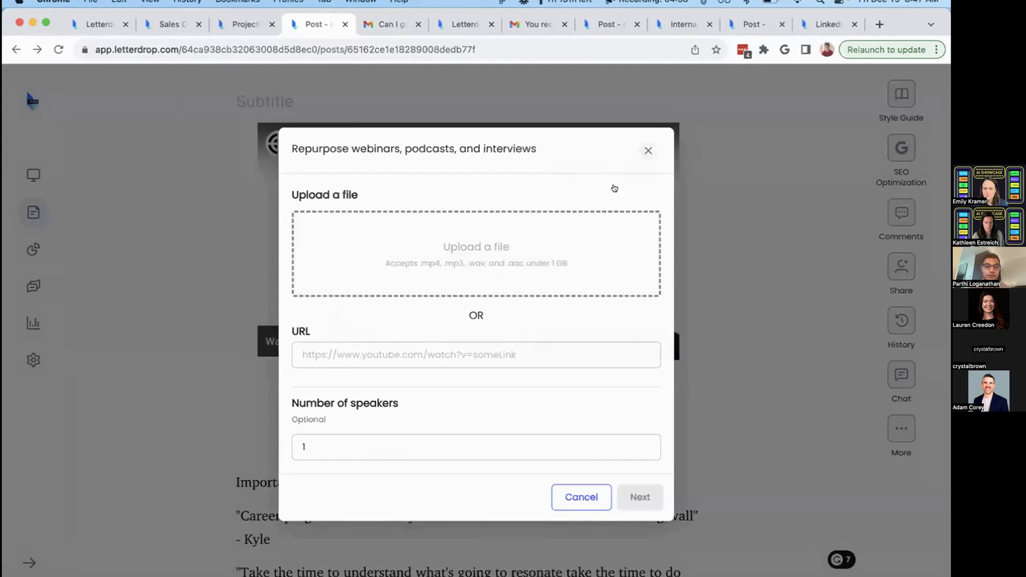
pyautogui.click(646, 150)
# Preview extracting the machine-learning webinar transcript with the Webinar Series to Blog template, without running it.
pyautogui.write('/')
pyautogui.press('Down')
pyautogui.press('Return')
pyautogui.click(646, 324)
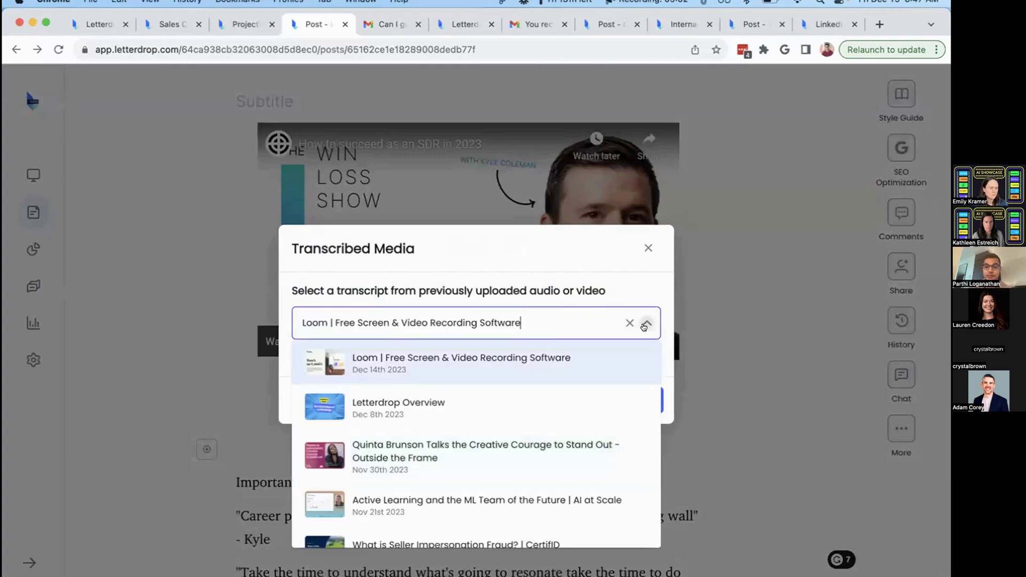
pyautogui.scroll(-1, 486, 410)
pyautogui.click(477, 451)
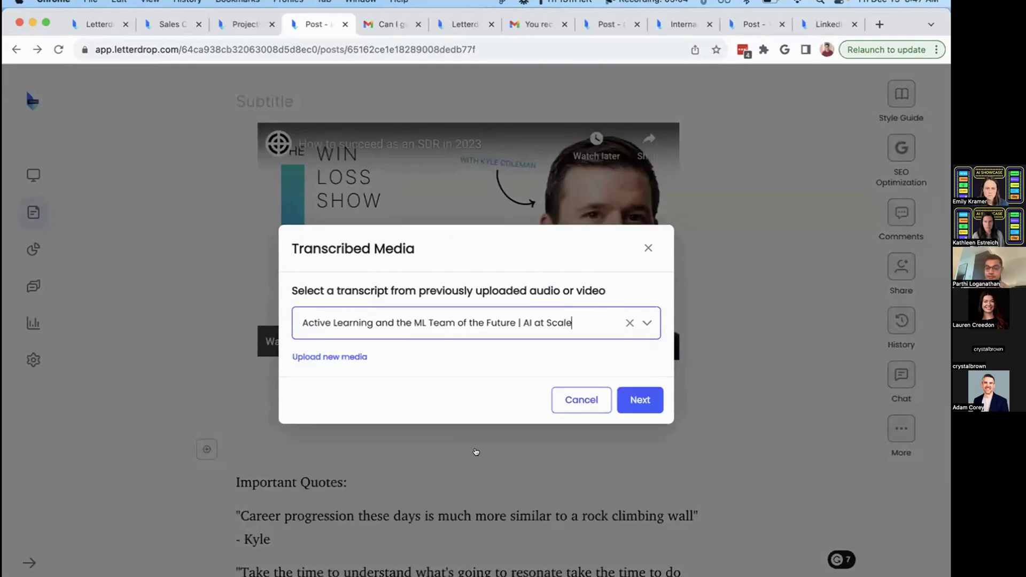
pyautogui.click(639, 400)
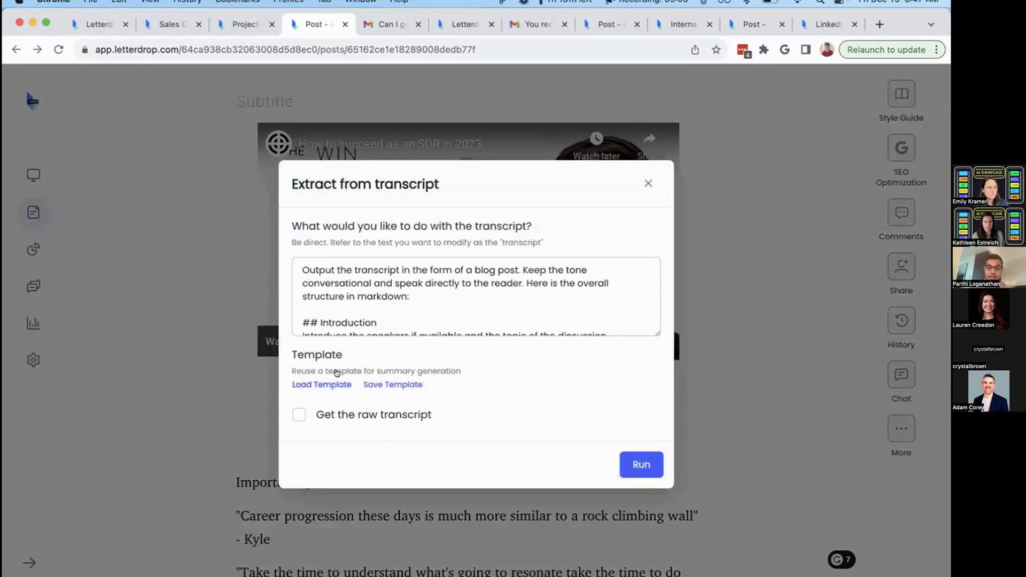
pyautogui.click(332, 383)
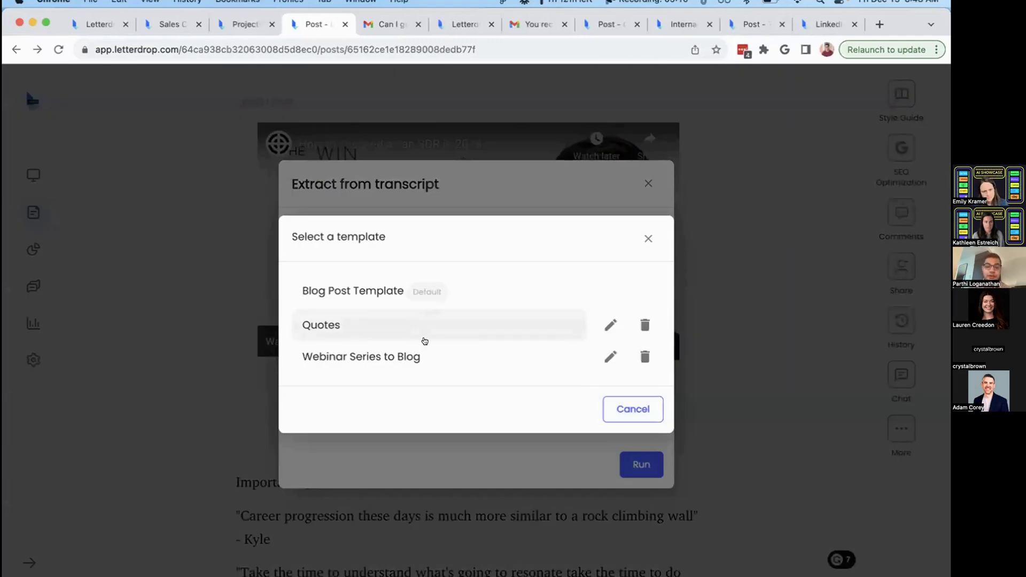
pyautogui.click(424, 352)
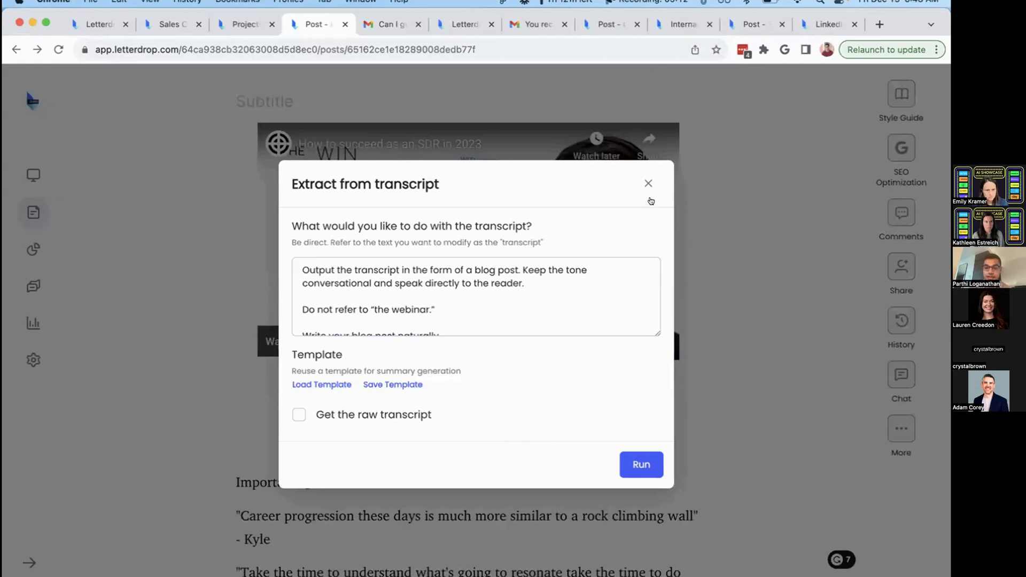
pyautogui.click(648, 183)
# Insert an Add Subject Matter Quote block below the SDR video and focus its Question field.
pyautogui.scroll(-8, 408, 408)
pyautogui.scroll(7, 328, 350)
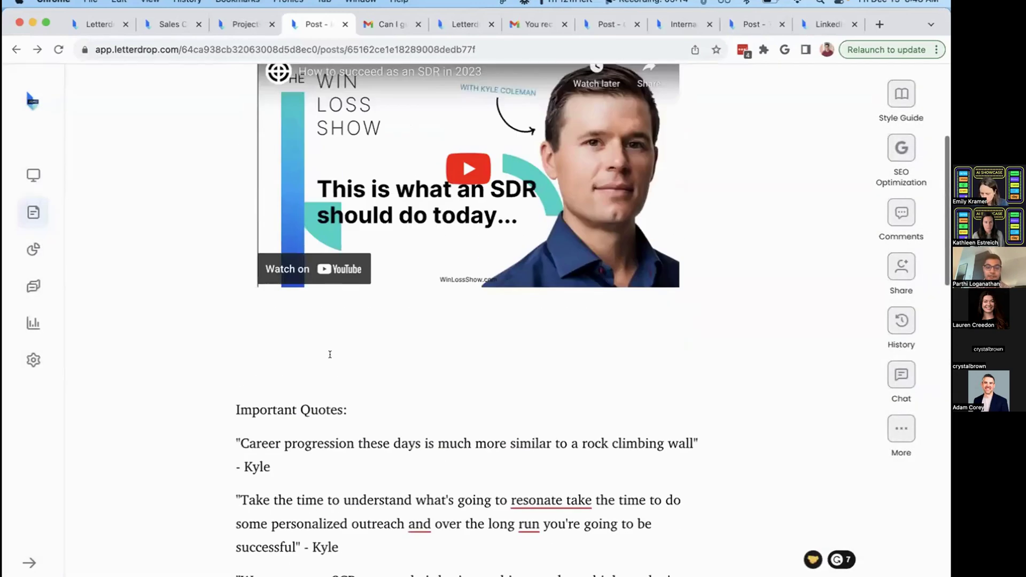
pyautogui.press('Return')
pyautogui.press('Up')
pyautogui.press('Up')
pyautogui.write('/')
pyautogui.press('Down')
pyautogui.press('Down')
pyautogui.press('Down')
pyautogui.press('Down')
pyautogui.press('Down')
pyautogui.press('Down')
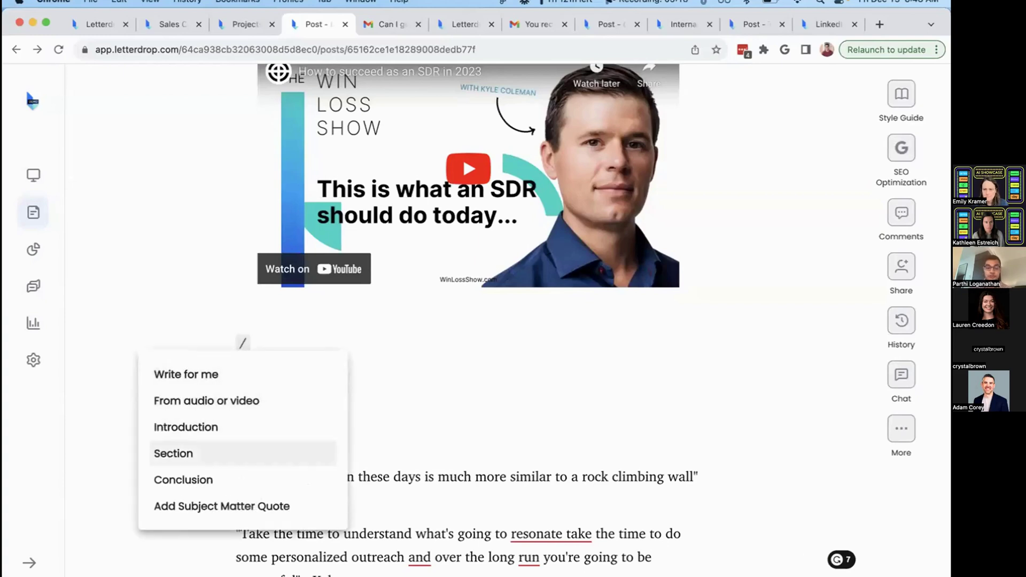
pyautogui.press('Up')
pyautogui.press('Return')
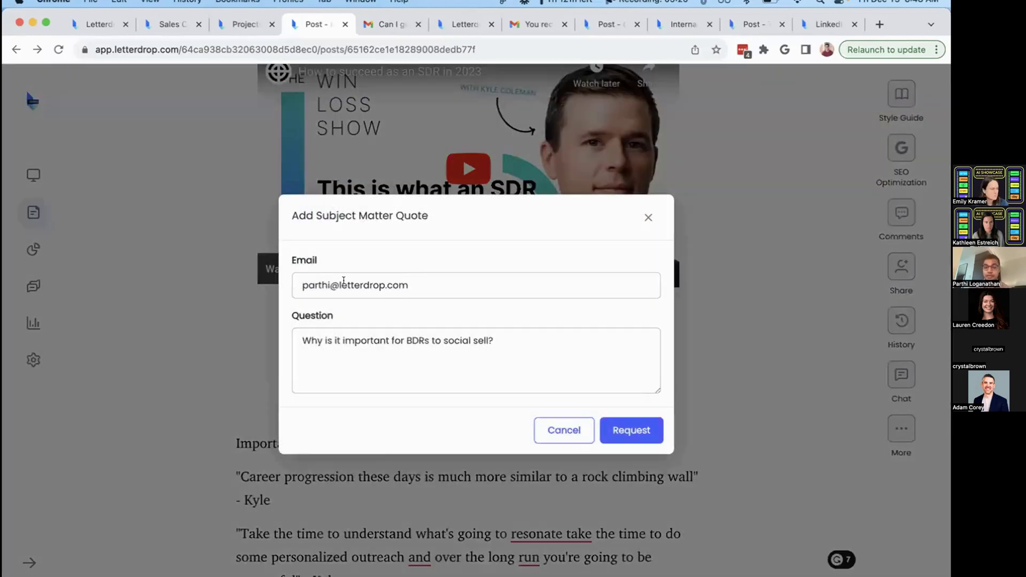
pyautogui.click(344, 360)
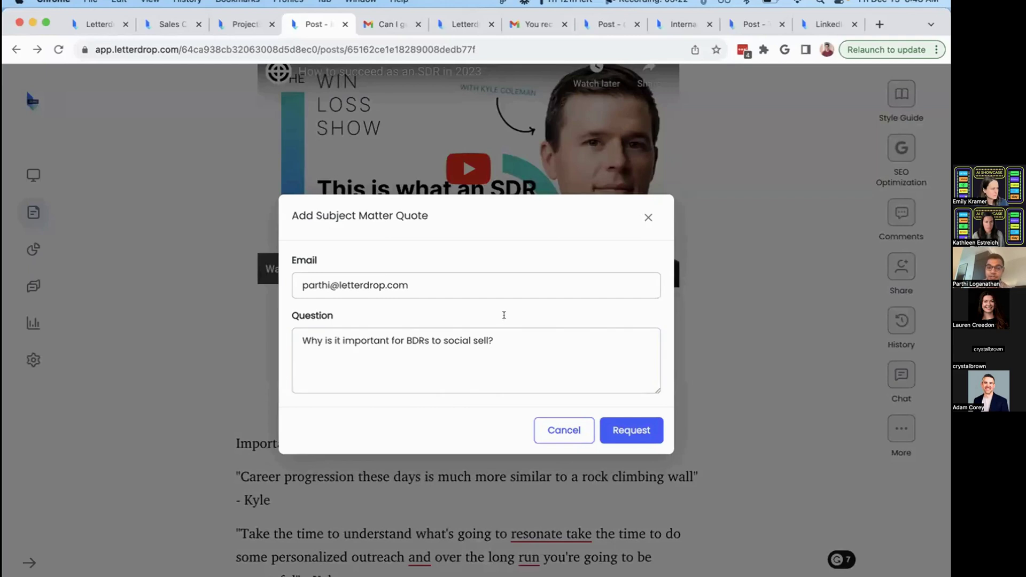
# Answer the quote request email, then insert the received expert video quote into the blog post.
pyautogui.click(388, 27)
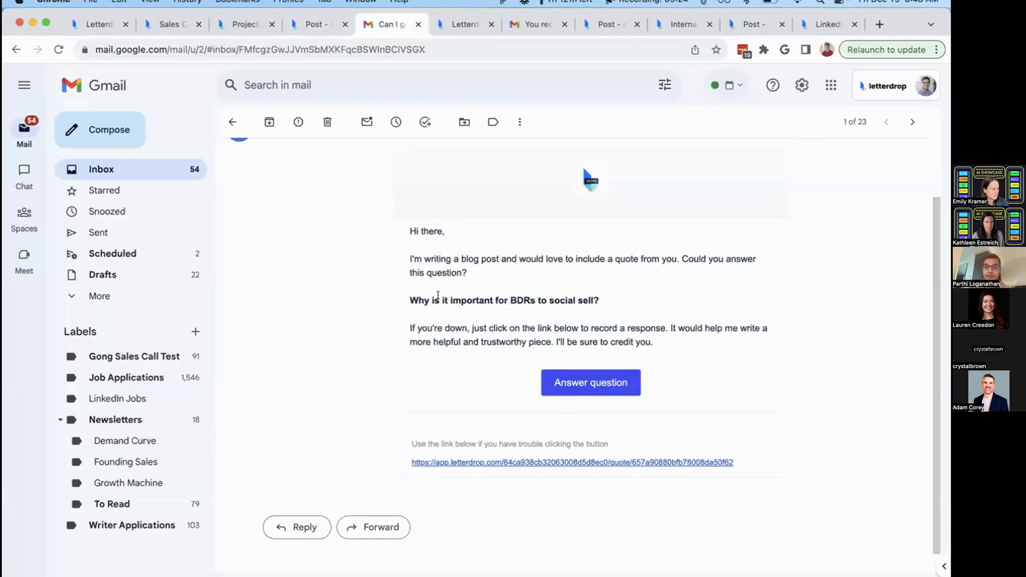
pyautogui.scroll(2, 439, 292)
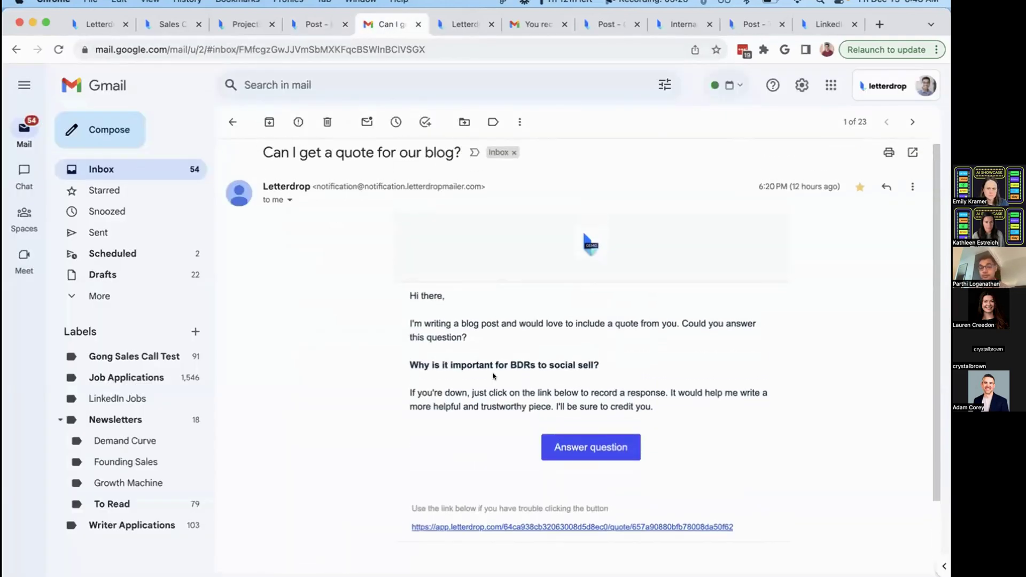
pyautogui.click(458, 30)
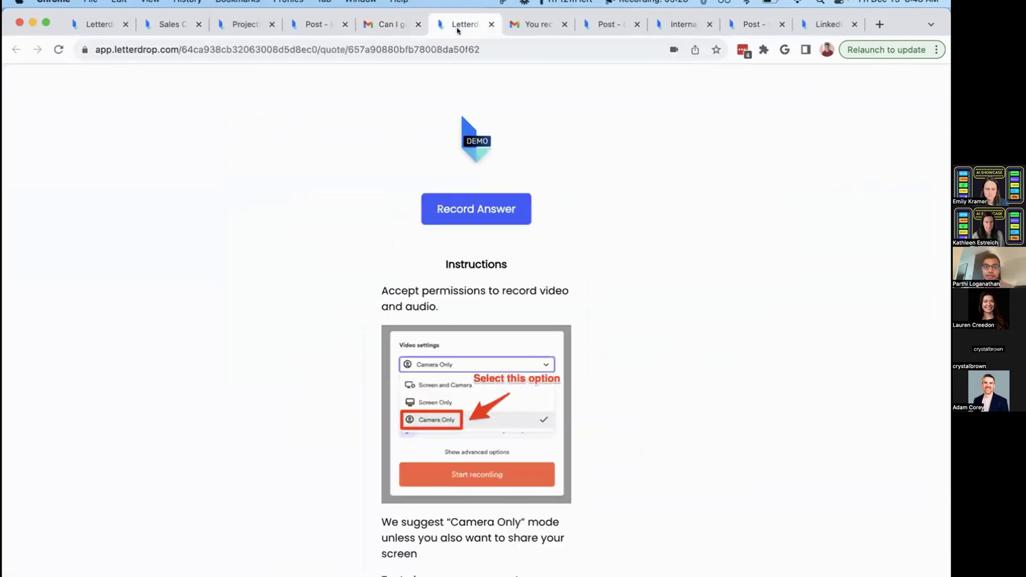
pyautogui.click(495, 209)
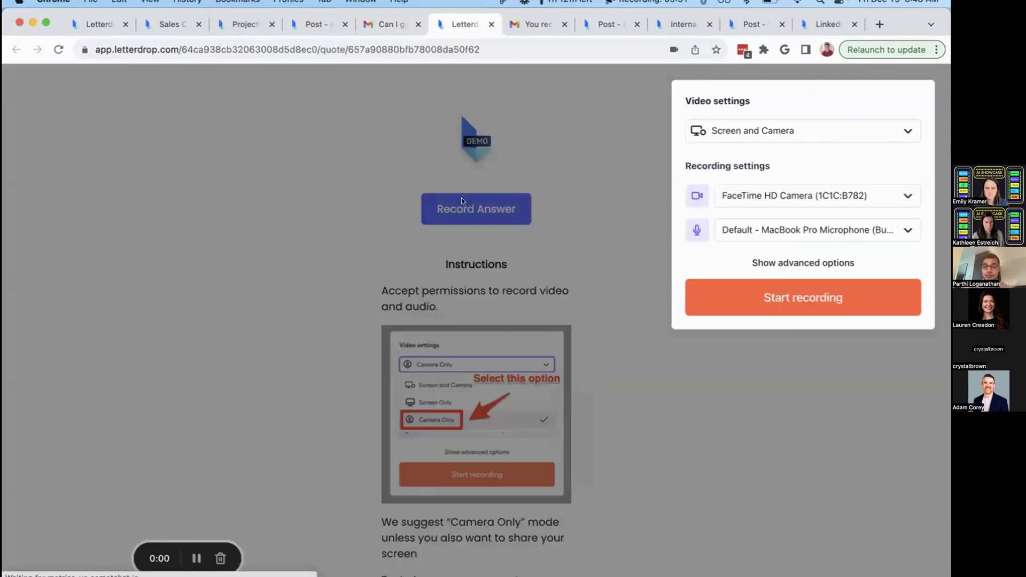
pyautogui.click(582, 205)
pyautogui.click(526, 27)
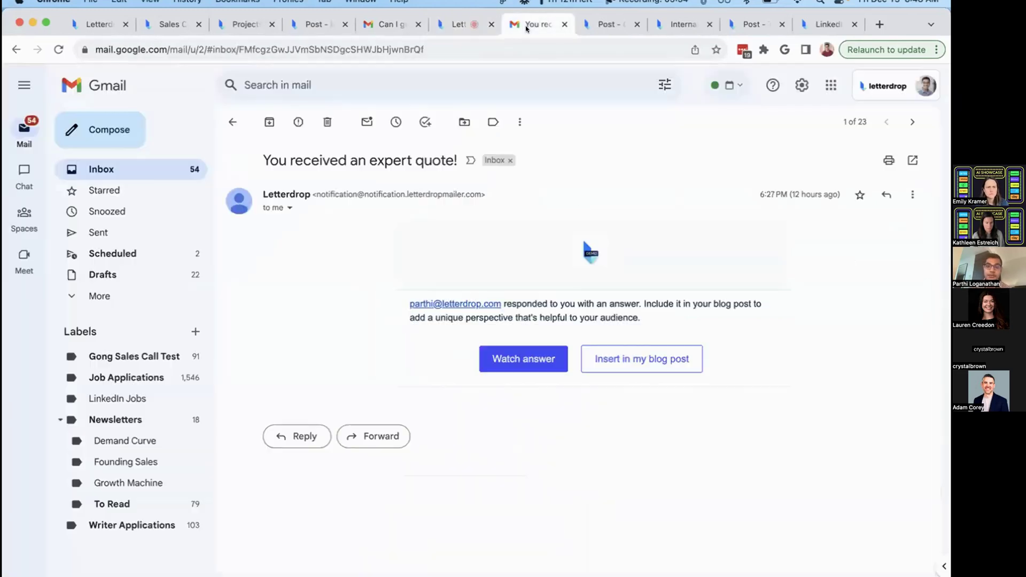
pyautogui.click(624, 360)
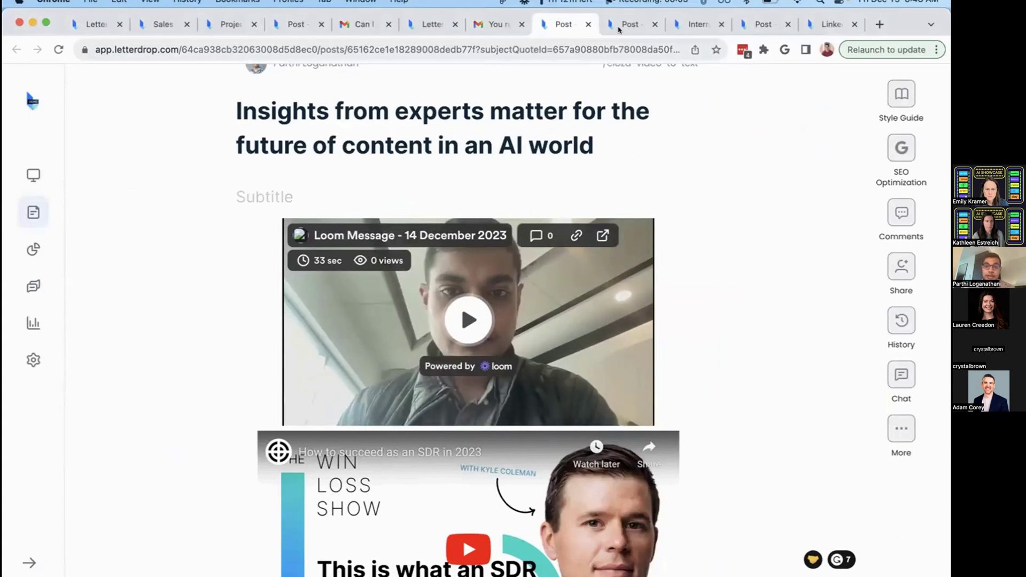
# Open the win-loss analysis post and review its Keyword Coverage details.
pyautogui.click(622, 24)
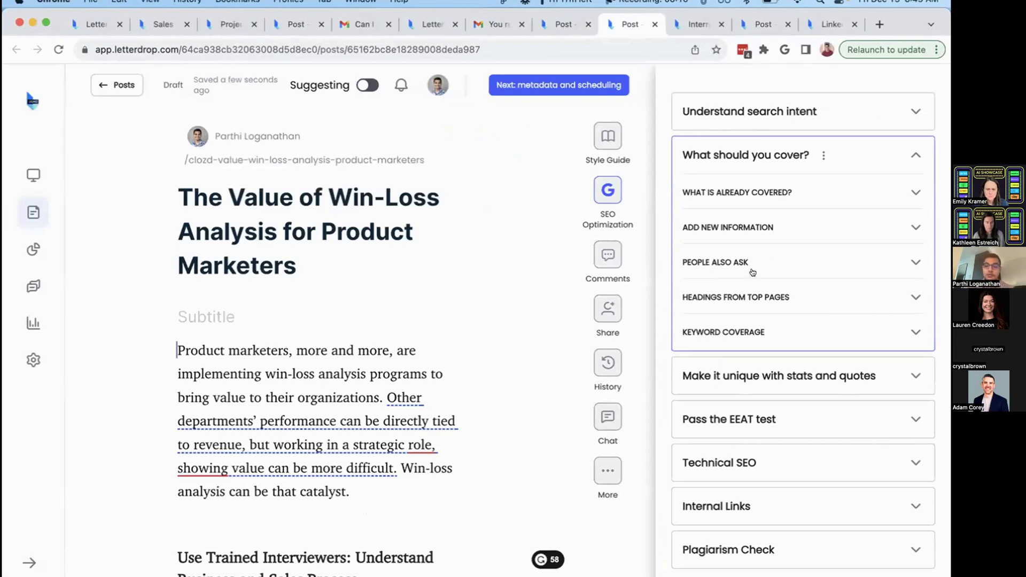
pyautogui.click(715, 336)
pyautogui.scroll(-3, 744, 293)
pyautogui.scroll(-5, 745, 292)
pyautogui.scroll(2, 744, 300)
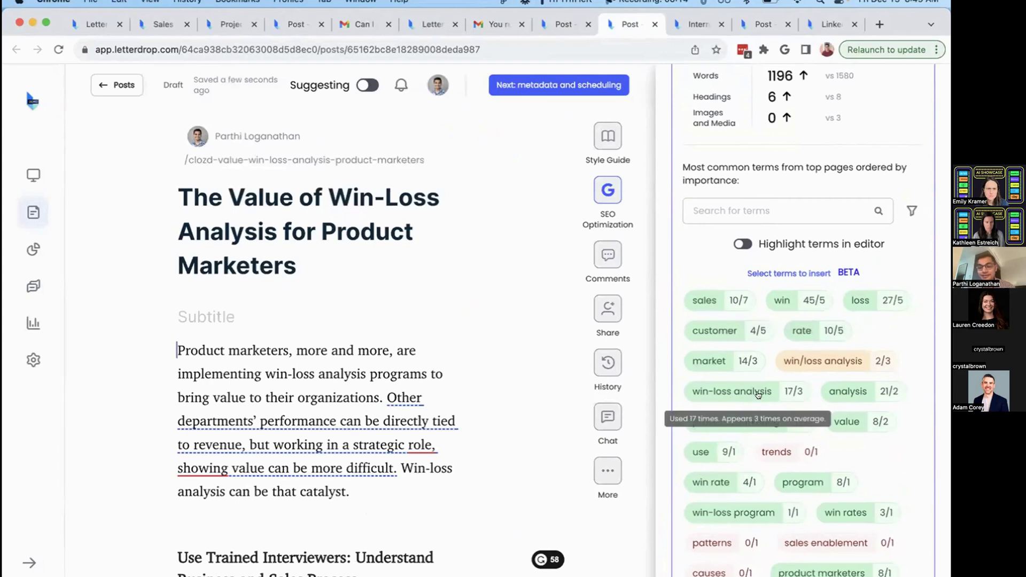
pyautogui.scroll(6, 758, 394)
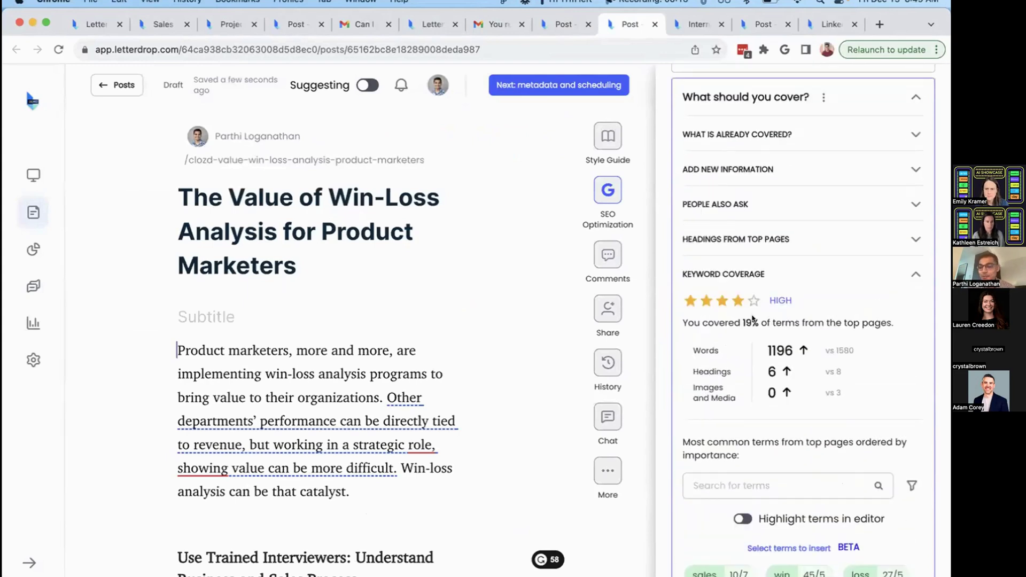
pyautogui.click(742, 307)
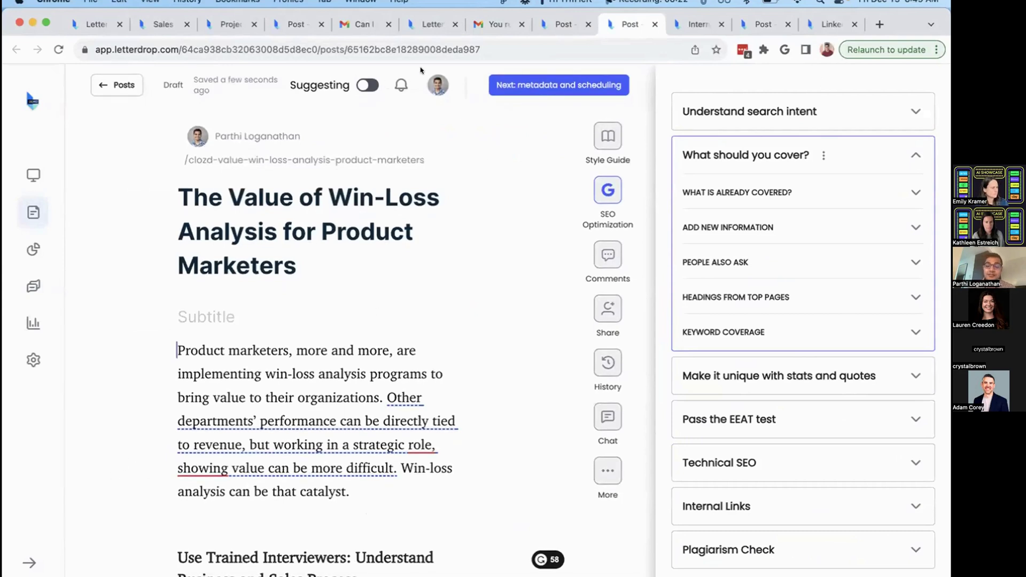
# Review the search intent analysis for 'win loss analysis for product marketers'.
pyautogui.scroll(4, 801, 221)
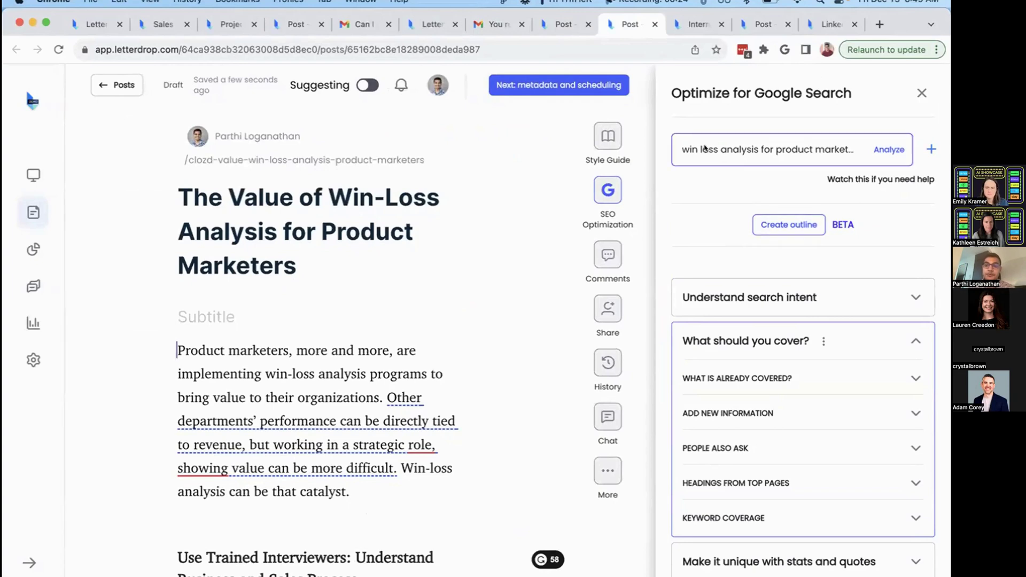
pyautogui.click(723, 297)
pyautogui.scroll(-2, 716, 192)
pyautogui.scroll(-1, 717, 192)
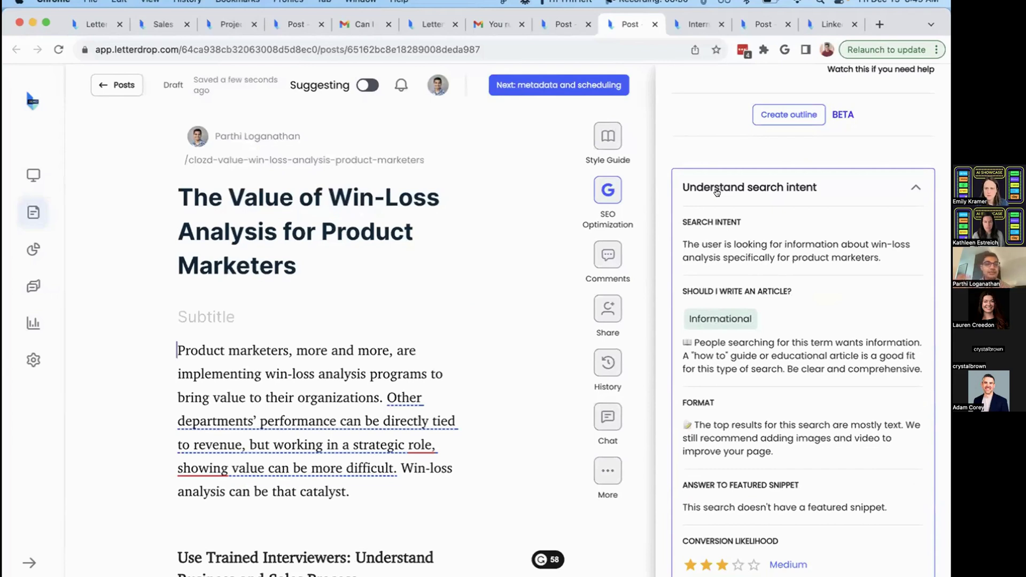
pyautogui.scroll(-5, 717, 192)
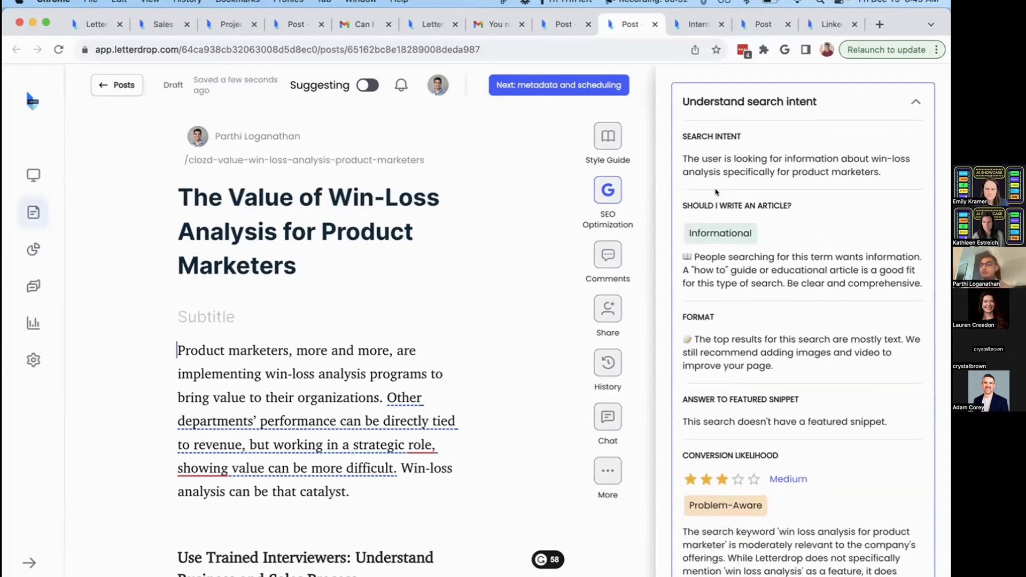
pyautogui.scroll(-5, 716, 192)
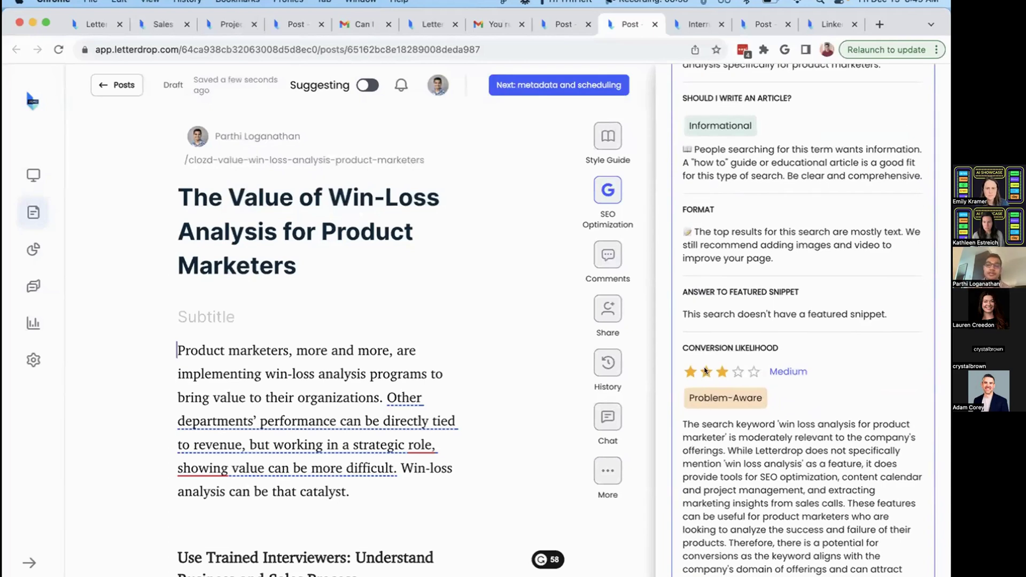
pyautogui.scroll(15, 705, 370)
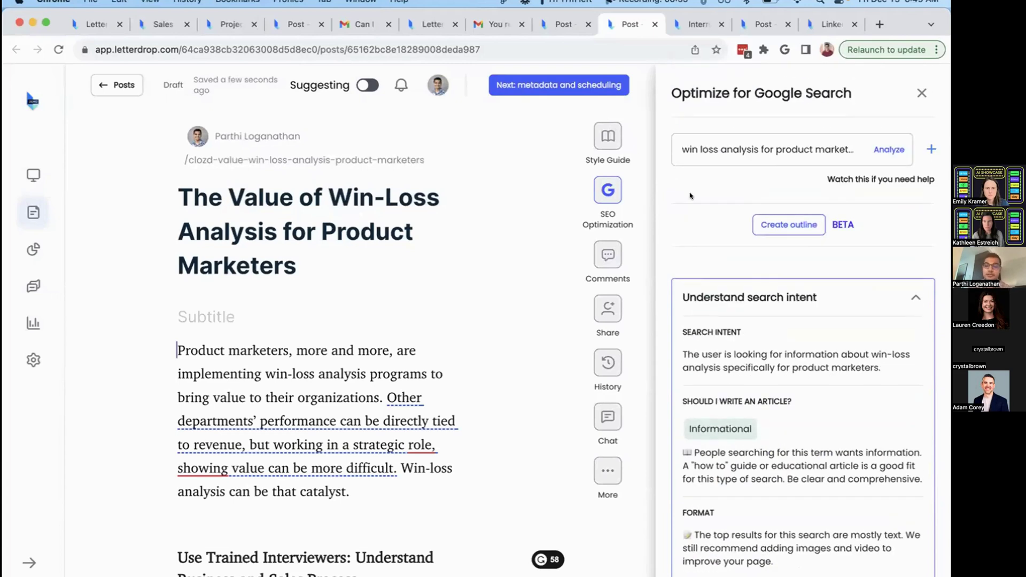
pyautogui.click(751, 296)
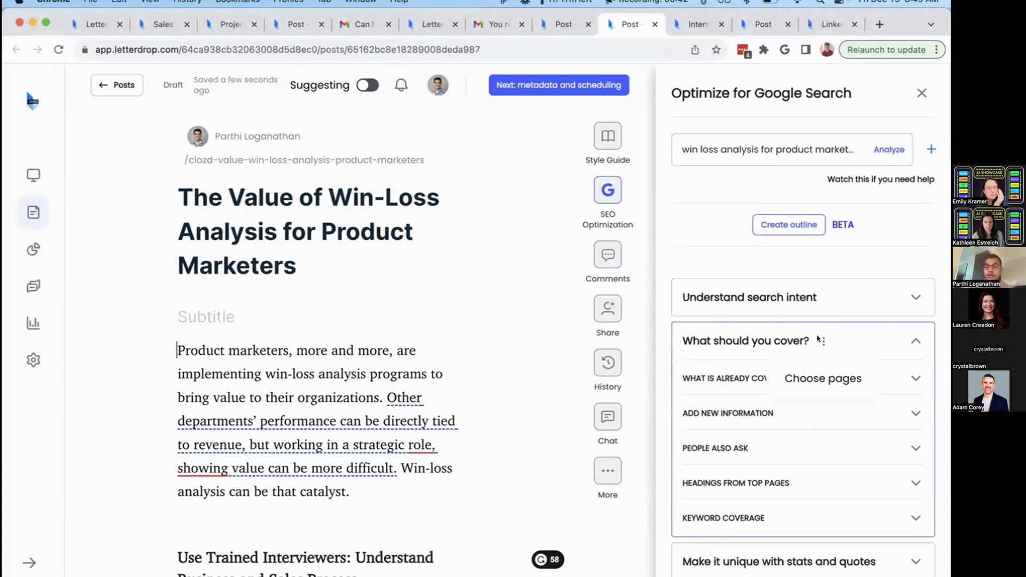
# Glance at the top-page comparison list unchanged, then expand What is already covered.
pyautogui.click(805, 372)
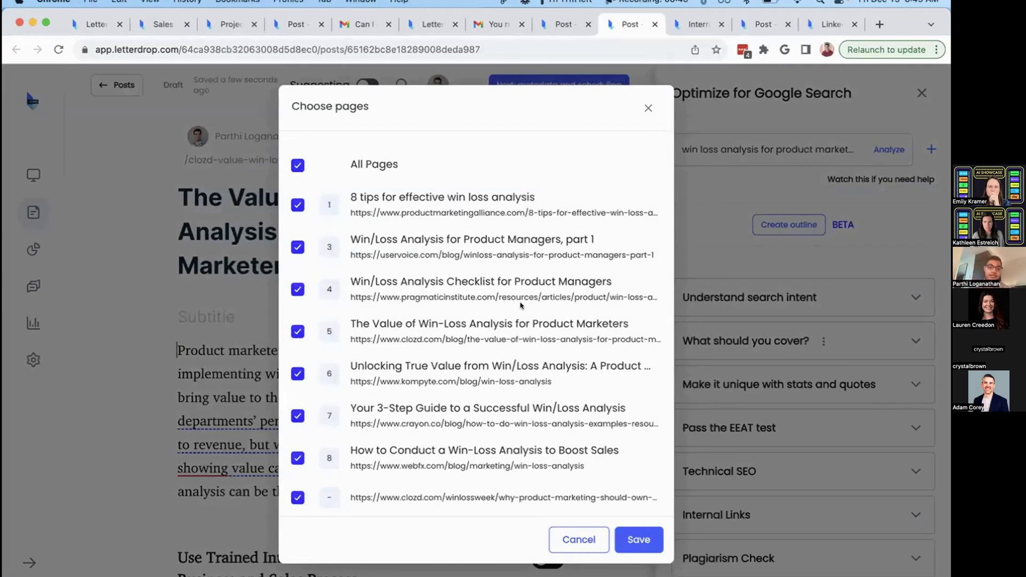
pyautogui.scroll(-3, 462, 199)
pyautogui.scroll(3, 481, 214)
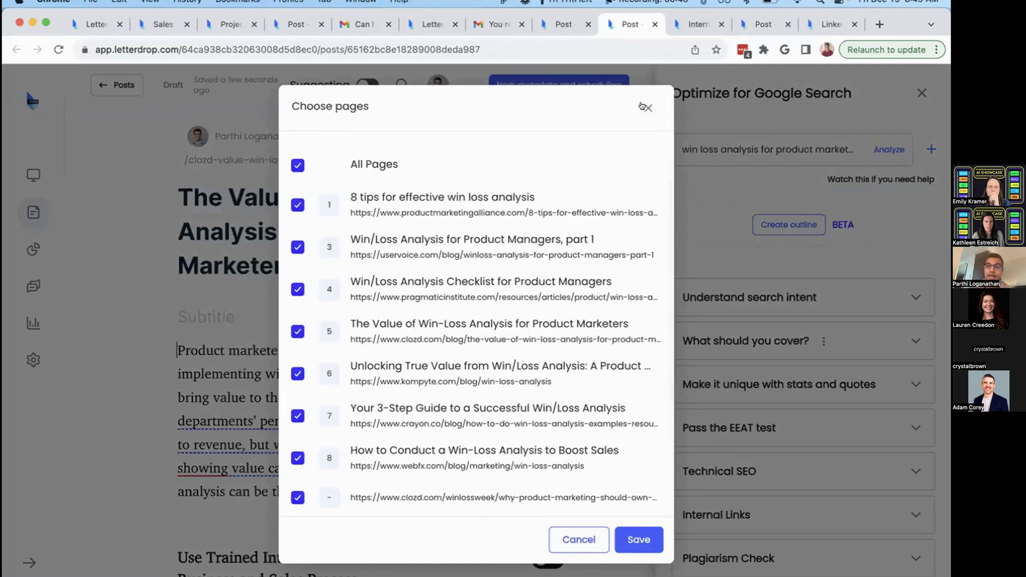
pyautogui.click(647, 108)
pyautogui.click(708, 340)
pyautogui.click(718, 380)
pyautogui.scroll(-5, 732, 291)
pyautogui.scroll(2, 732, 290)
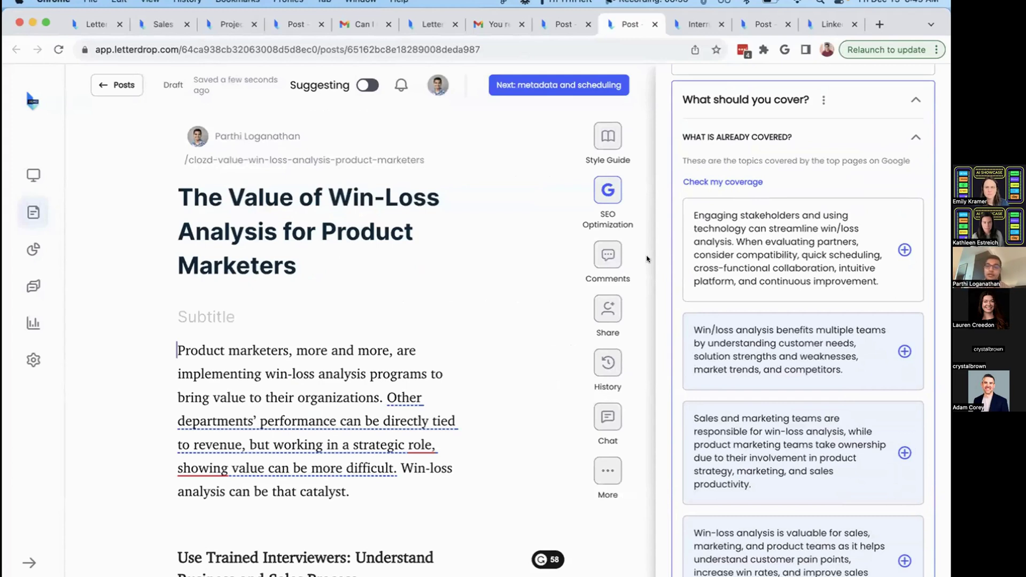
# Check a kompyte source article, then add the technology and stakeholder-engagement topic as a heading.
pyautogui.moveTo(757, 229)
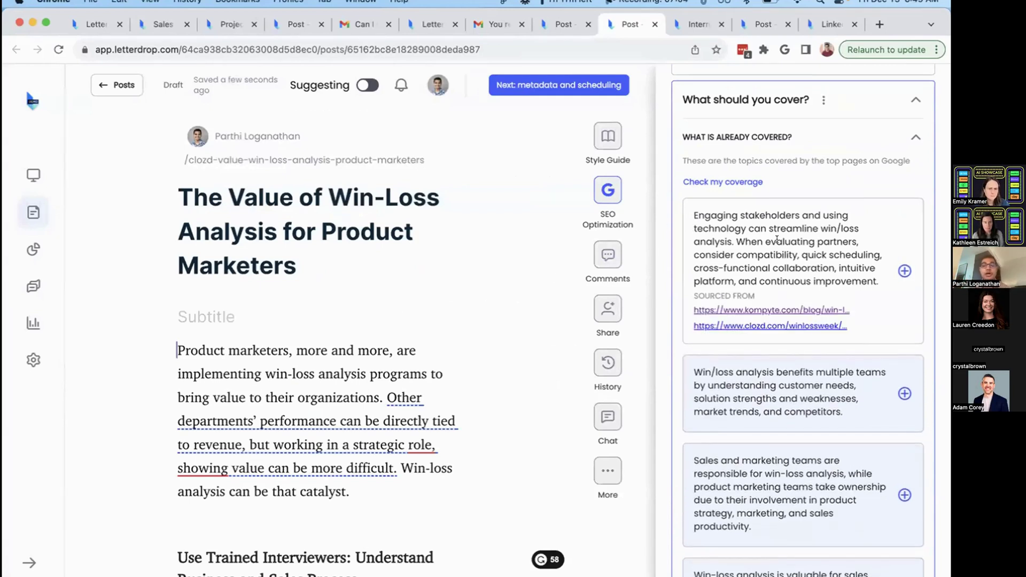
pyautogui.scroll(-2, 776, 240)
pyautogui.moveTo(755, 295)
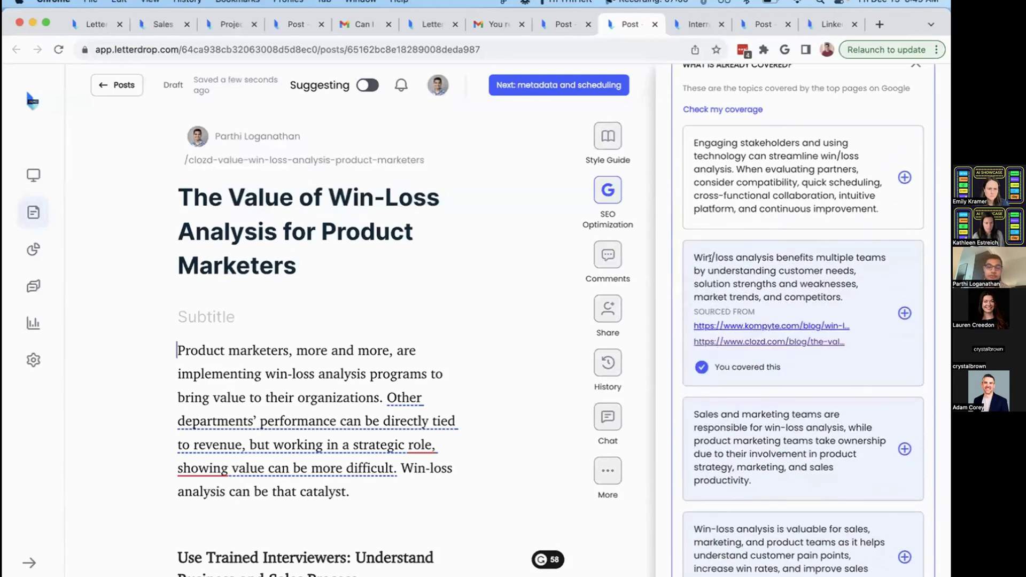
pyautogui.moveTo(738, 158)
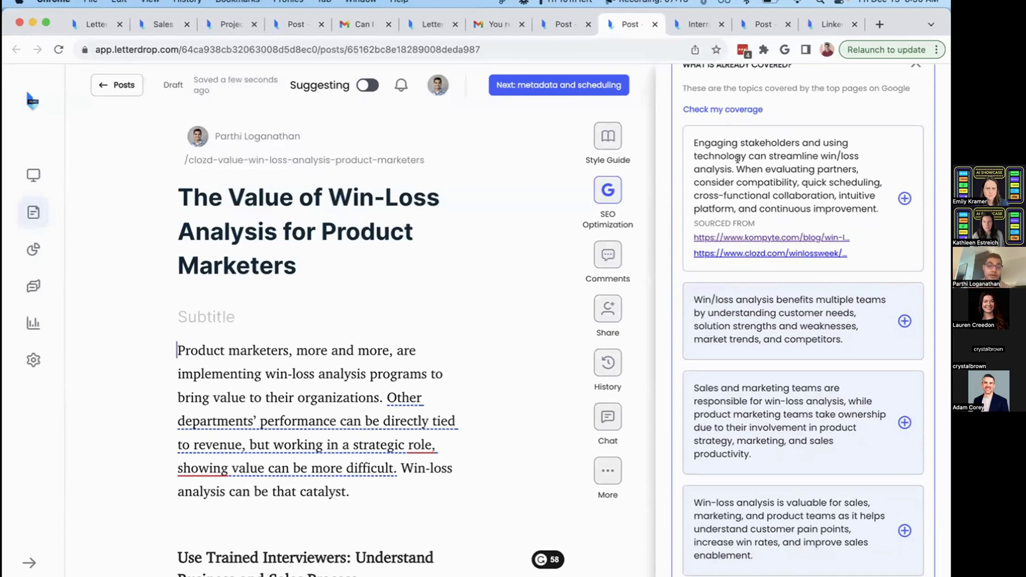
pyautogui.click(761, 237)
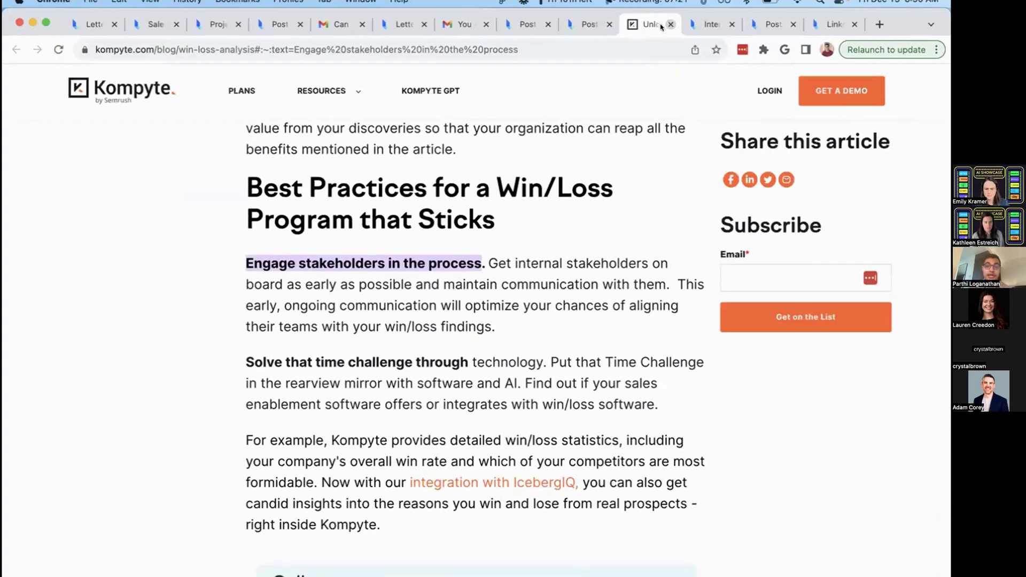
pyautogui.press('super+w')
pyautogui.scroll(1, 906, 212)
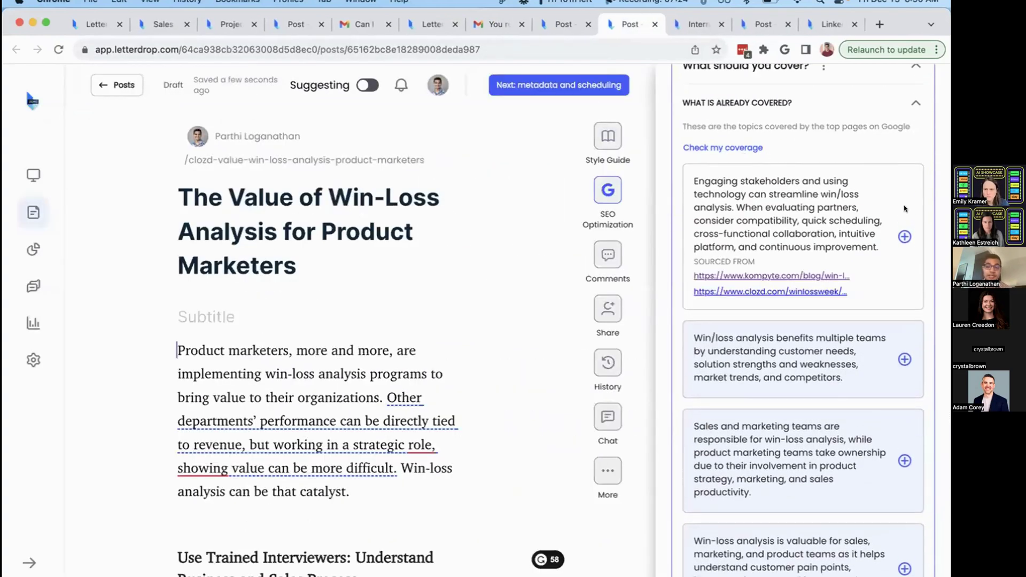
pyautogui.click(902, 235)
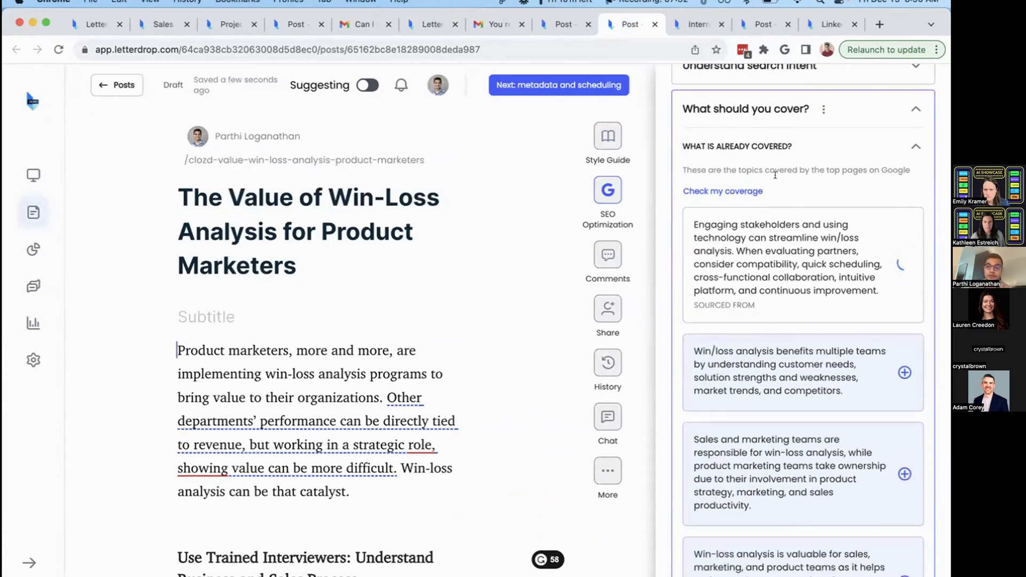
pyautogui.click(768, 148)
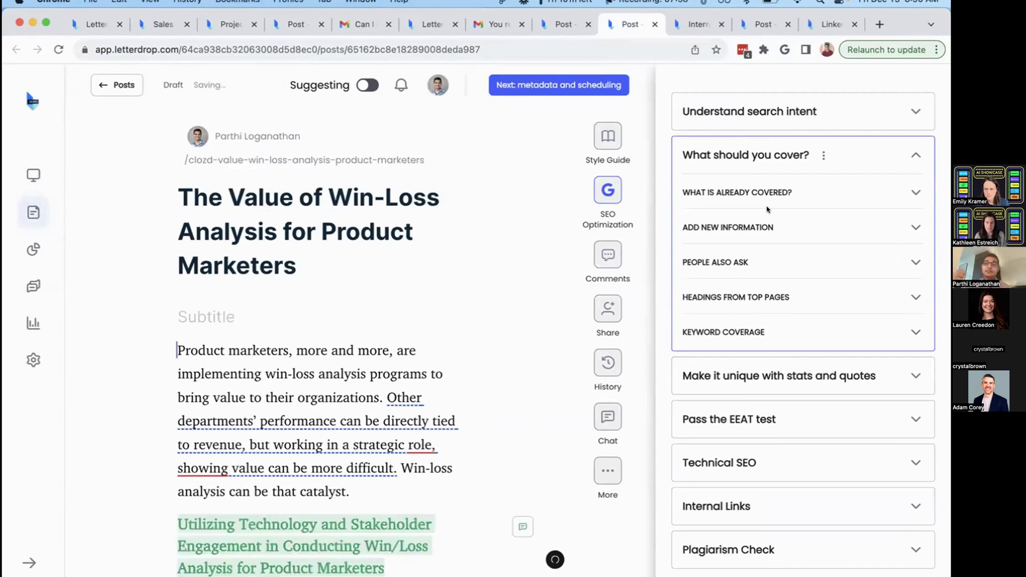
# Expand Add New Information and scroll through the SEO optimization suggestions.
pyautogui.click(736, 225)
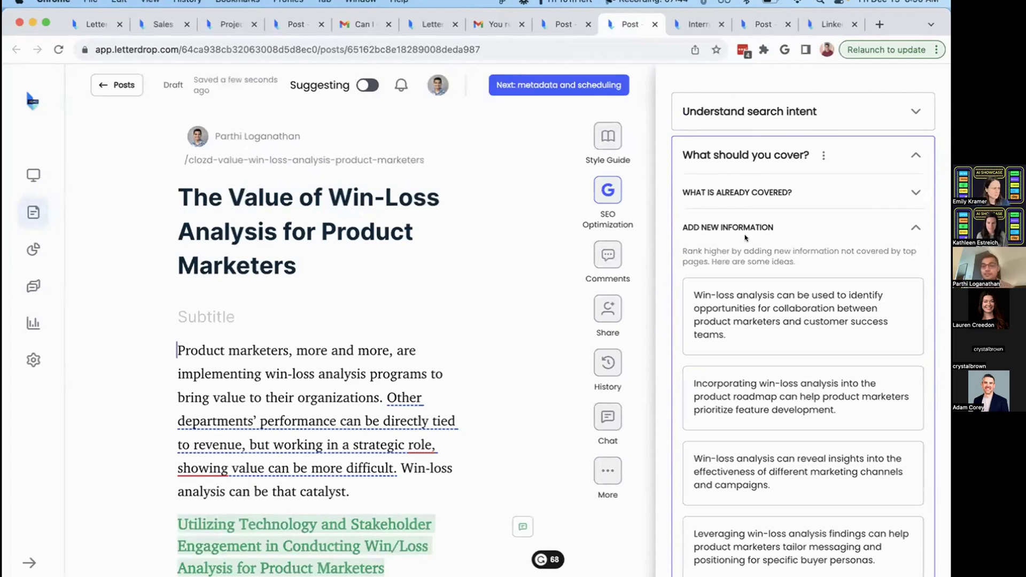
pyautogui.scroll(-3, 776, 207)
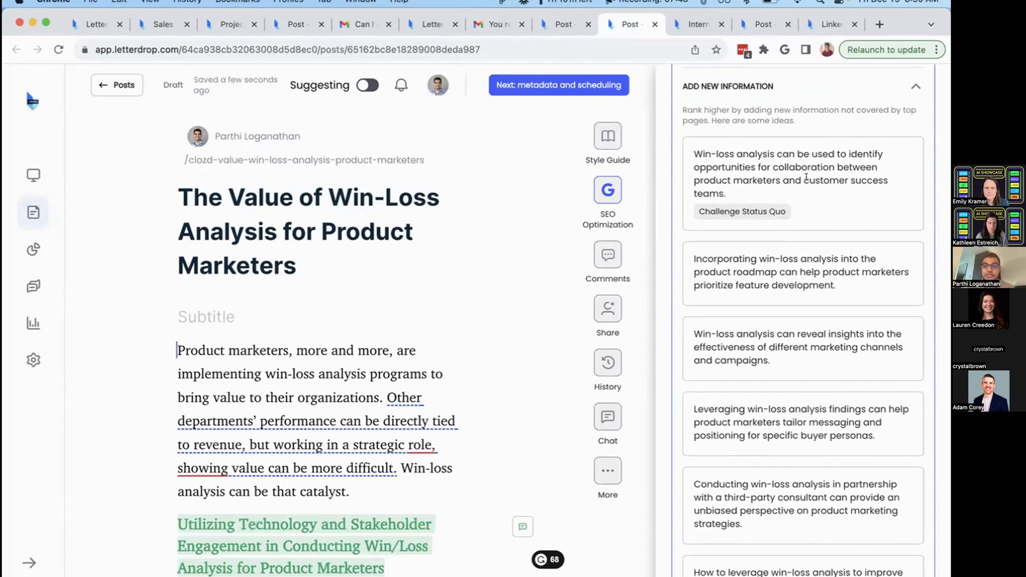
pyautogui.scroll(-12, 806, 178)
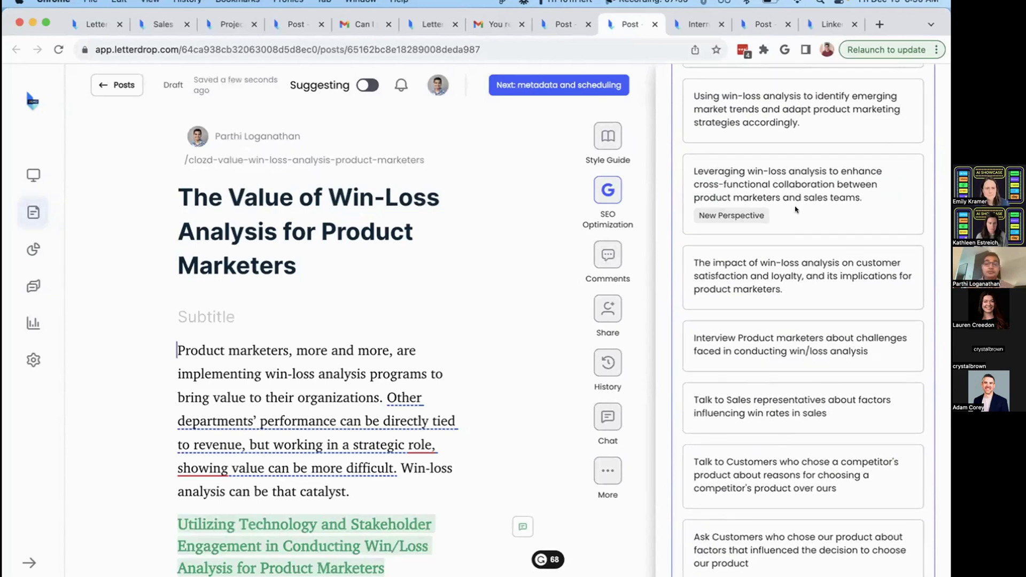
pyautogui.scroll(-7, 795, 210)
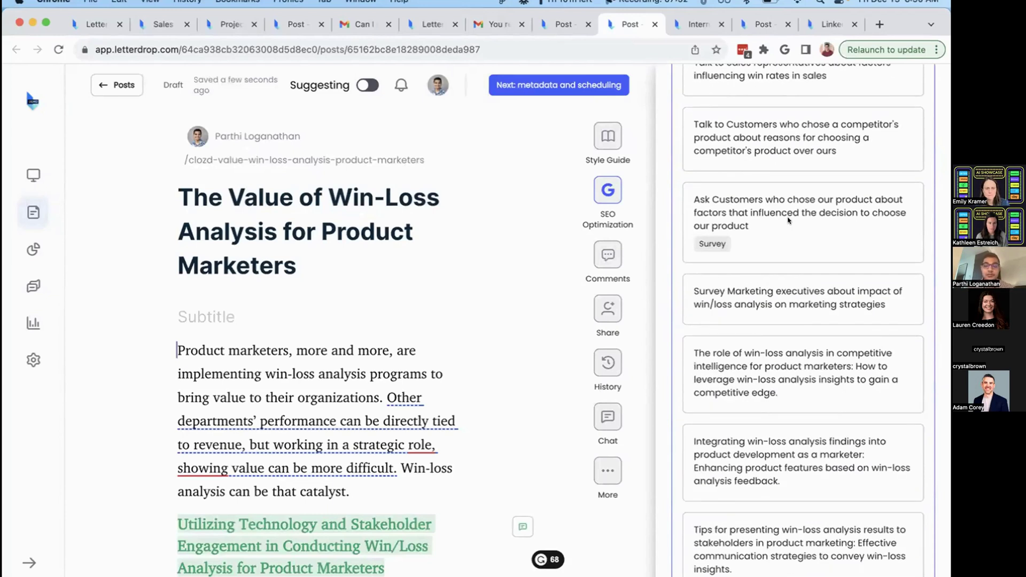
pyautogui.scroll(20, 788, 220)
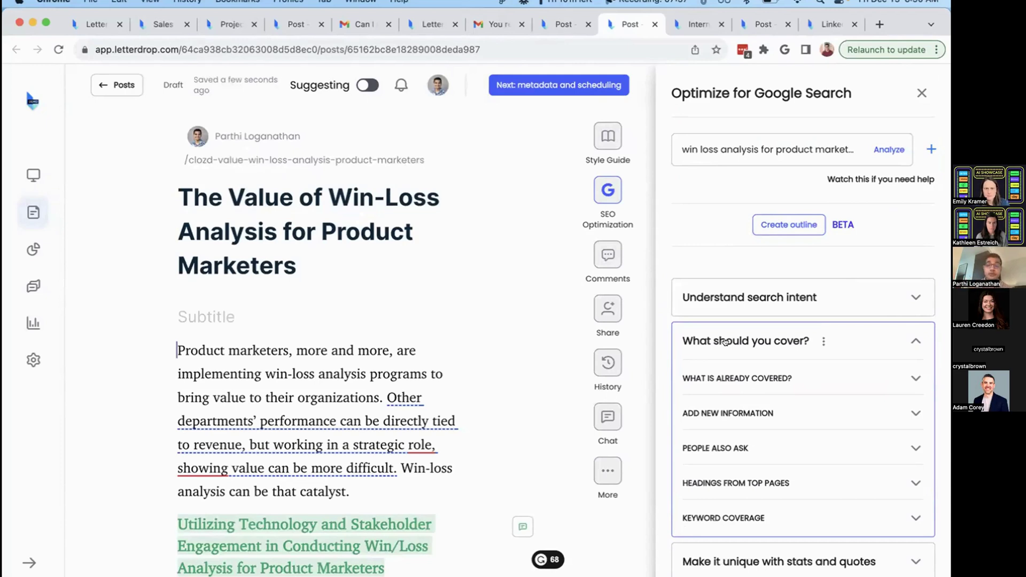
pyautogui.scroll(-3, 716, 235)
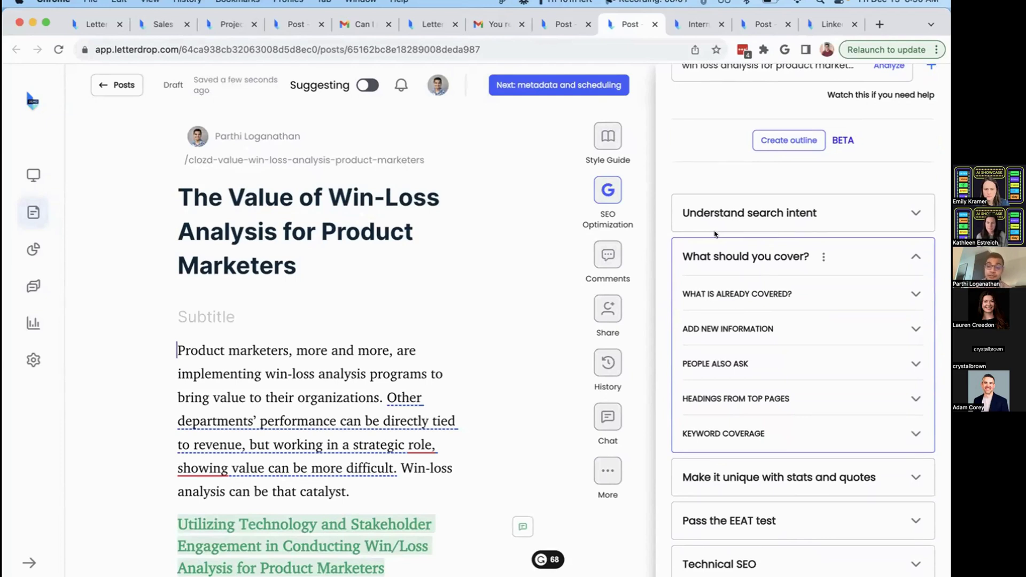
pyautogui.scroll(-3, 716, 234)
# Expand and collapse the People Also Ask questions, then scroll the SEO panel.
pyautogui.click(701, 262)
pyautogui.click(700, 262)
pyautogui.scroll(-3, 718, 384)
pyautogui.scroll(-6, 718, 384)
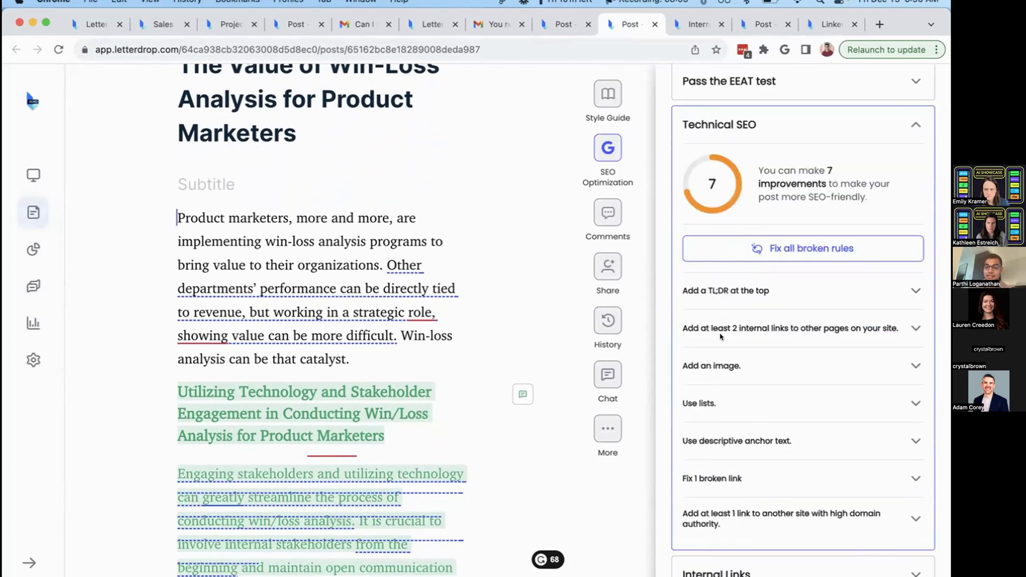
# Review the Internal Links report, then list Pages to Refresh for People Also Ask.
pyautogui.click(691, 27)
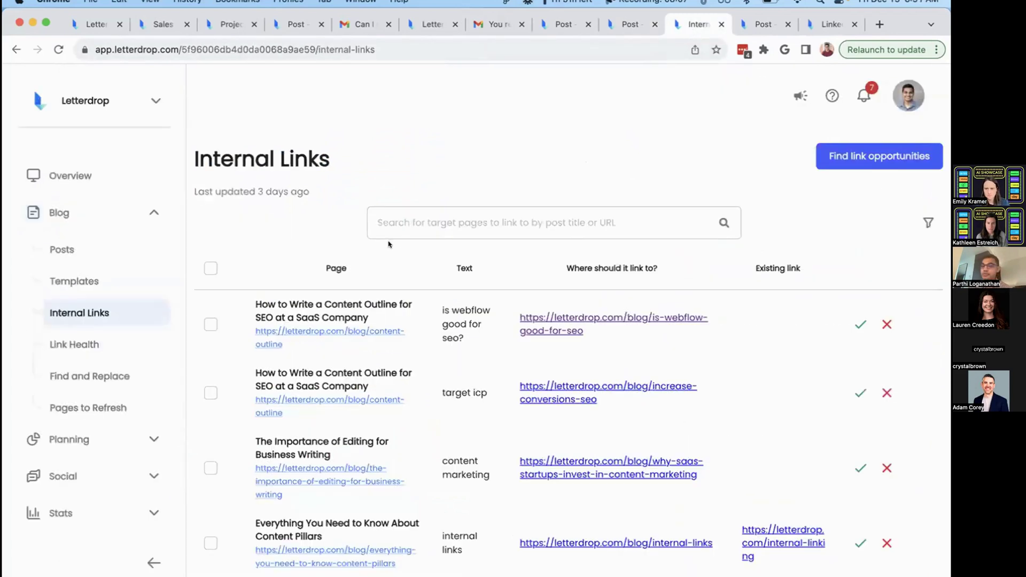
pyautogui.scroll(-3, 389, 244)
pyautogui.scroll(-2, 389, 244)
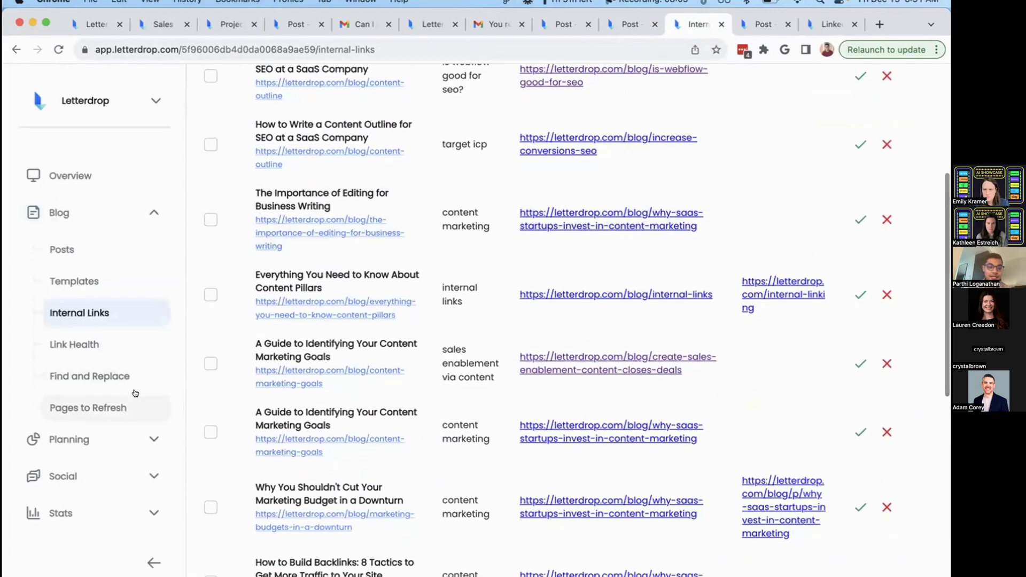
pyautogui.click(107, 407)
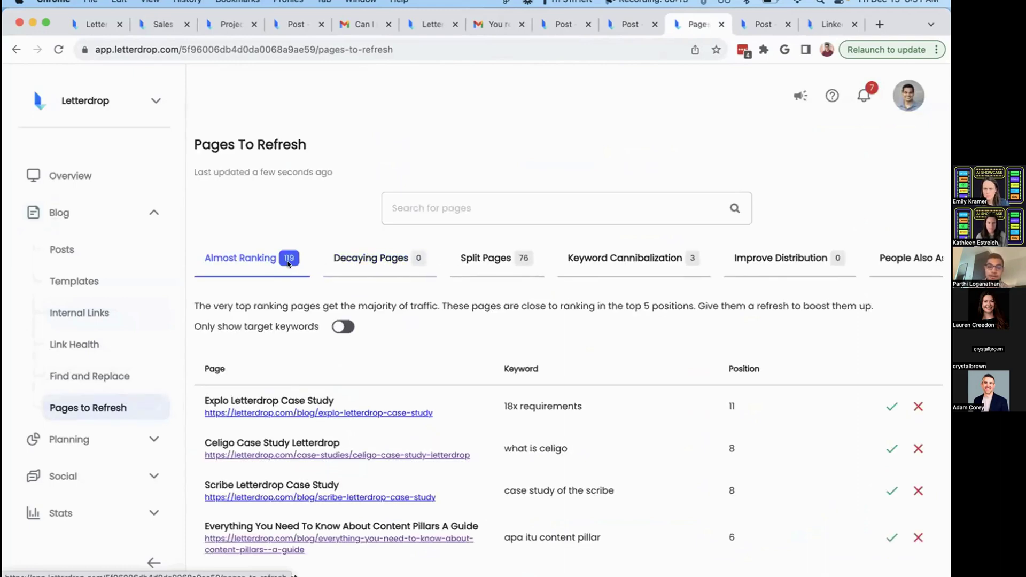
pyautogui.click(908, 258)
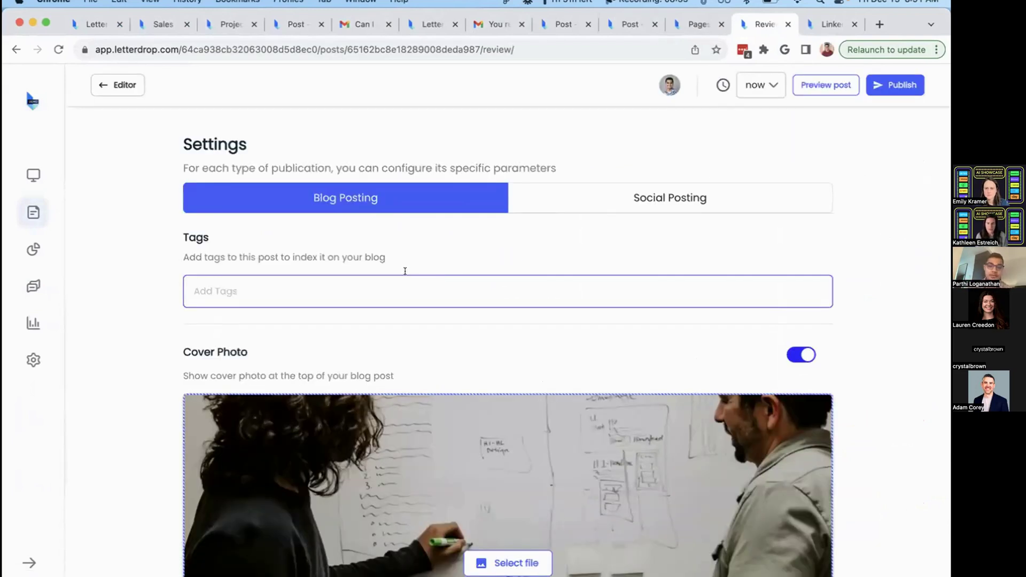
# Switch to Social Posting for the drafted LinkedIn post and check its available posting accounts.
pyautogui.click(580, 195)
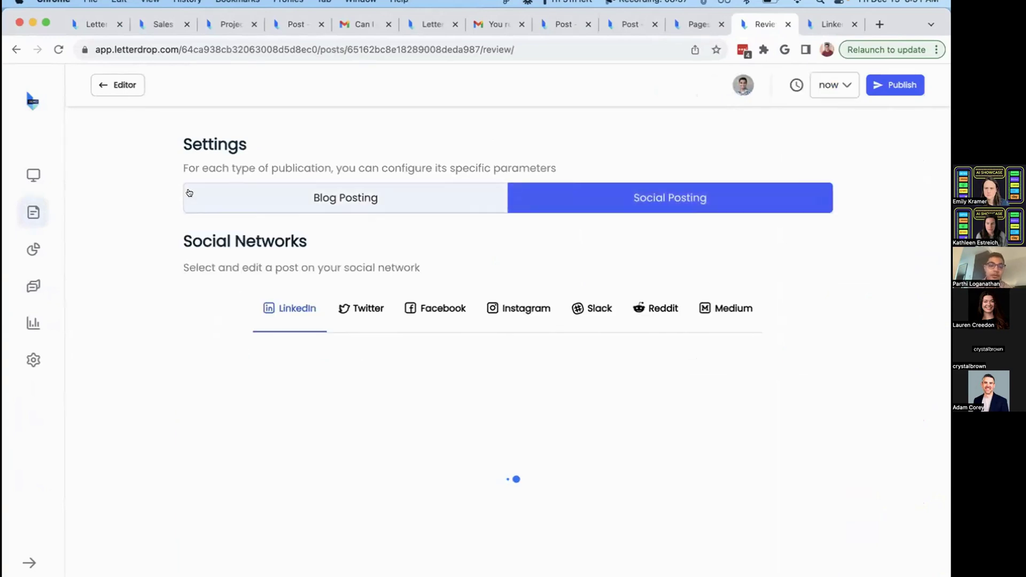
pyautogui.scroll(-2, 138, 213)
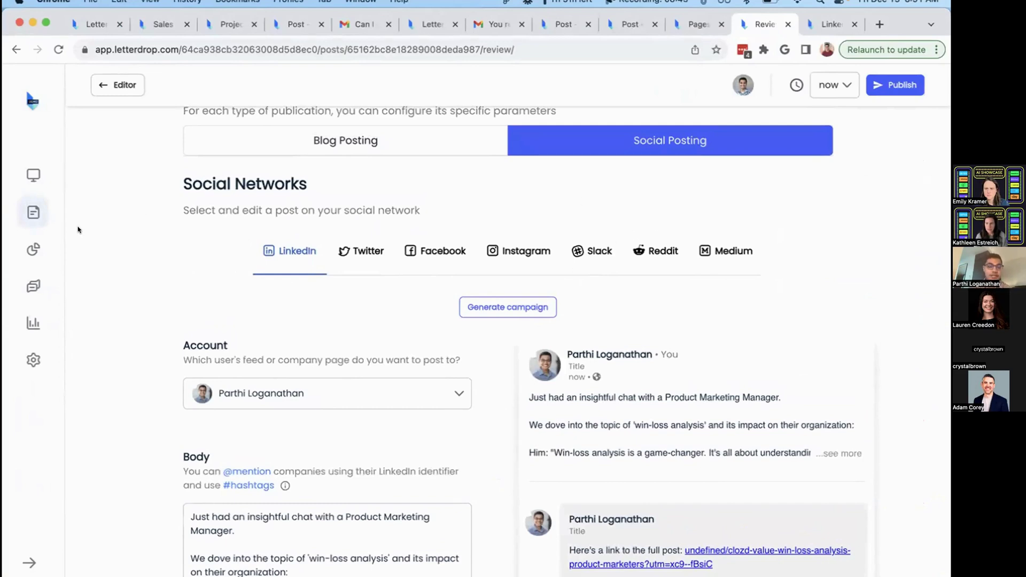
pyautogui.scroll(-3, 153, 230)
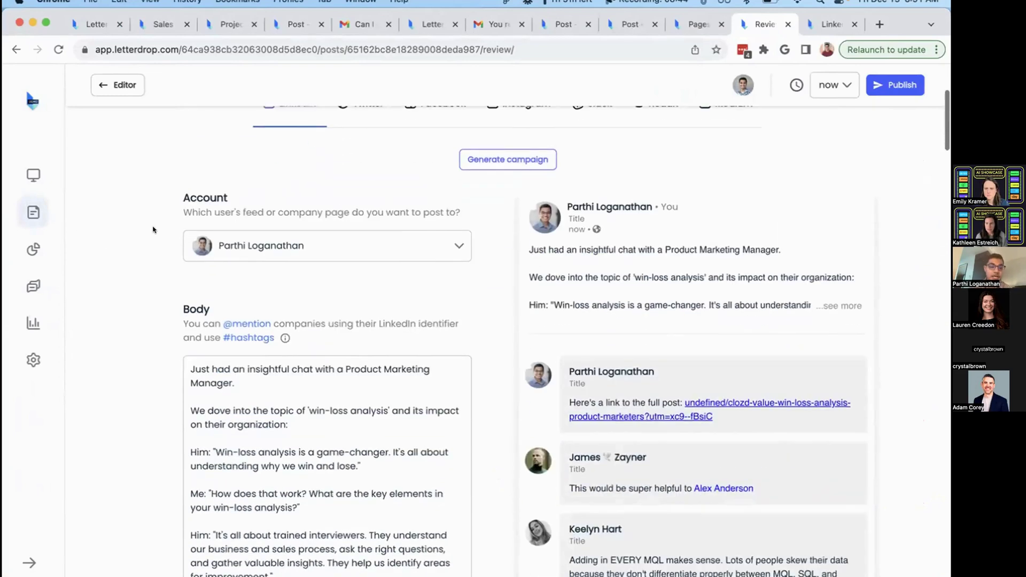
pyautogui.click(319, 241)
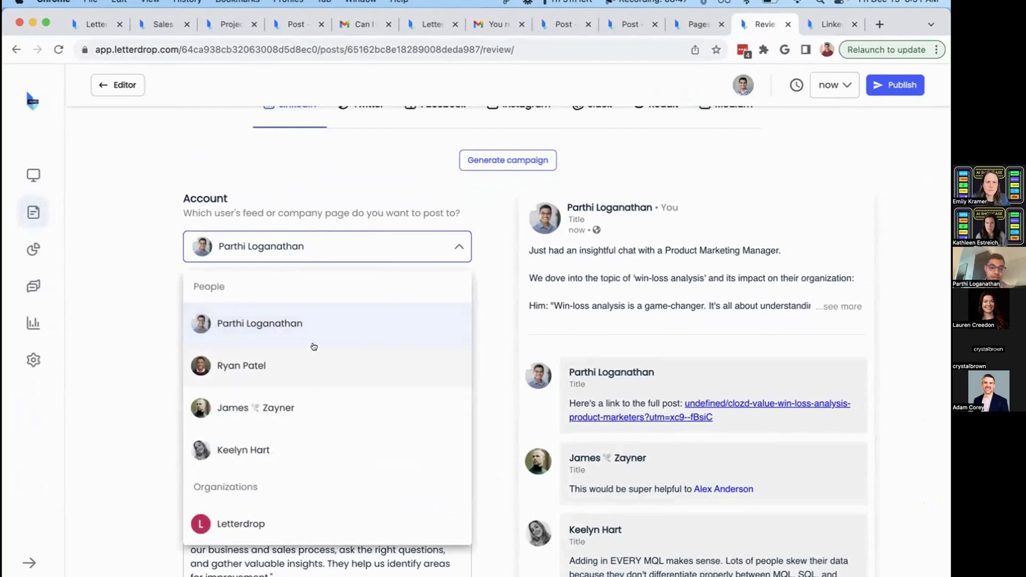
pyautogui.click(123, 252)
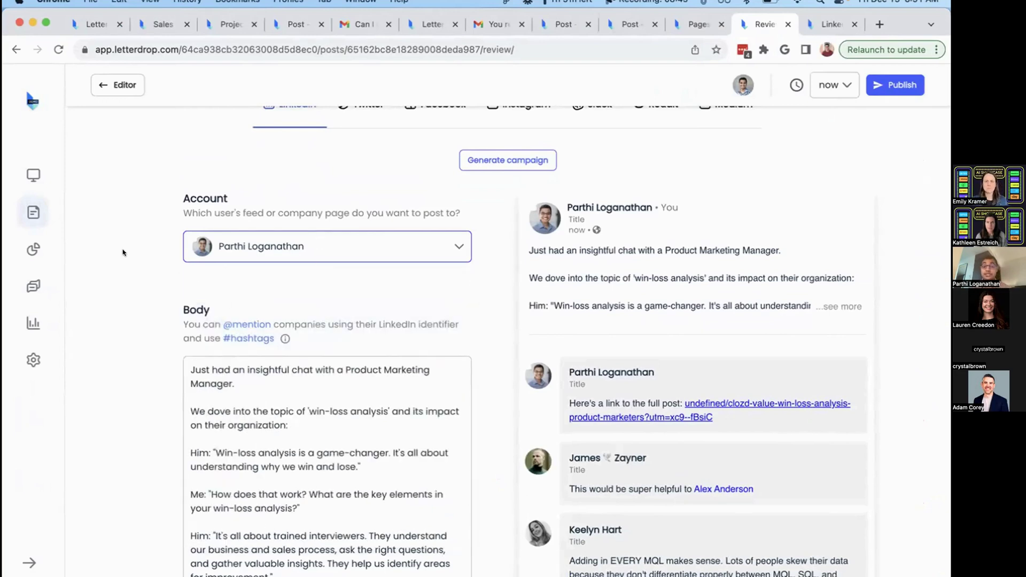
# Bring up Personalize with template's custom instructions for the win-loss LinkedIn post.
pyautogui.scroll(-5, 123, 252)
pyautogui.scroll(-20, 123, 253)
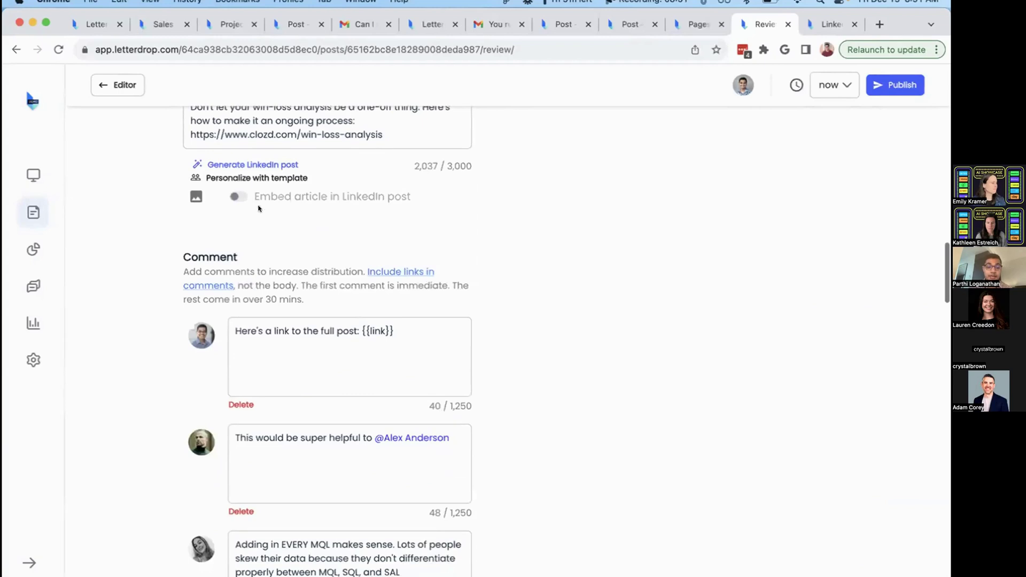
pyautogui.click(277, 177)
# Check the available writing samples, then dismiss the Custom Instructions dialog without saving.
pyautogui.click(522, 394)
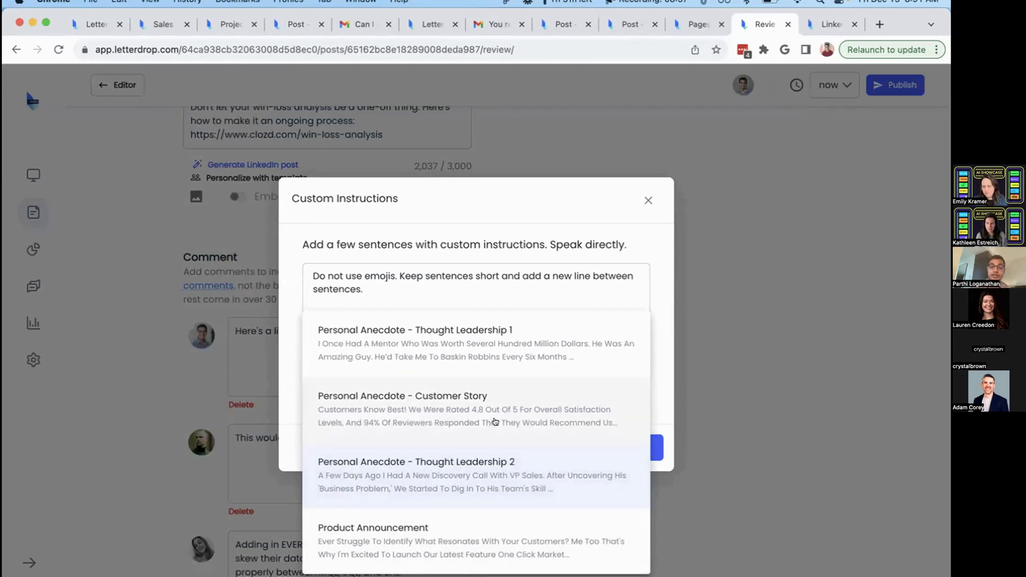
pyautogui.click(647, 200)
pyautogui.click(647, 200)
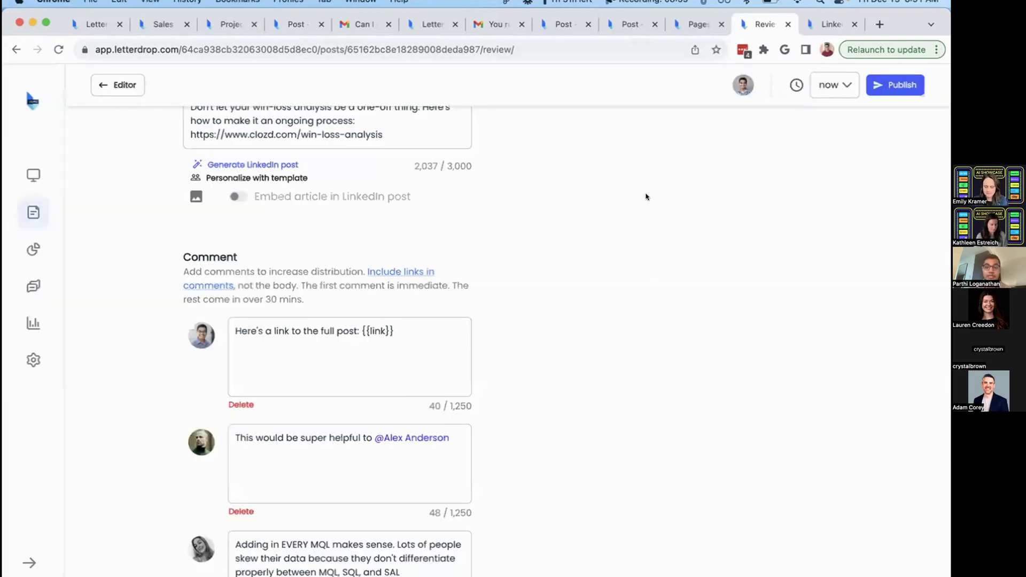
# Review the LinkedIn post's Body, Comment, and the accounts set to auto-like it.
pyautogui.scroll(3, 330, 251)
pyautogui.scroll(10, 330, 250)
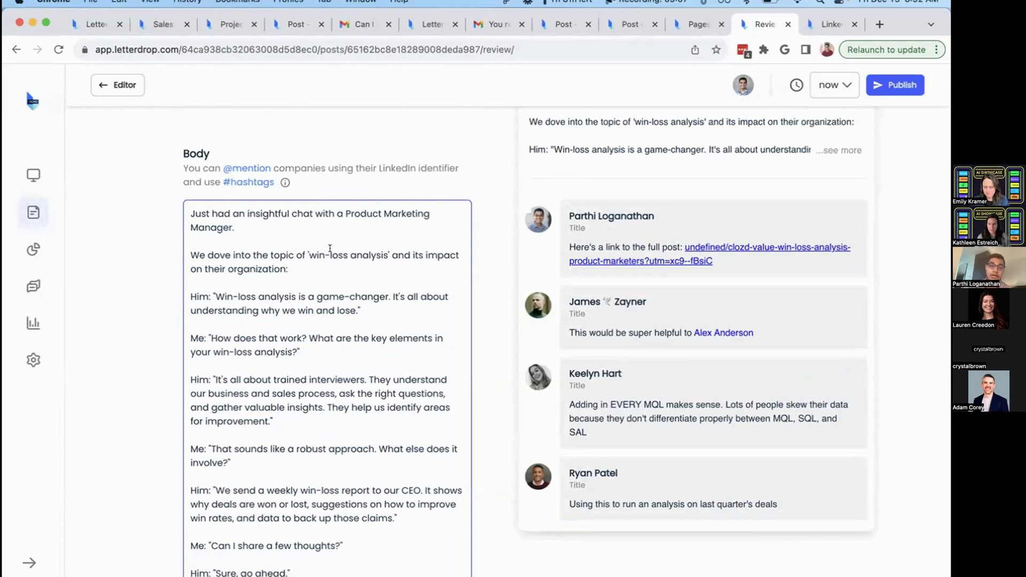
pyautogui.scroll(-15, 330, 248)
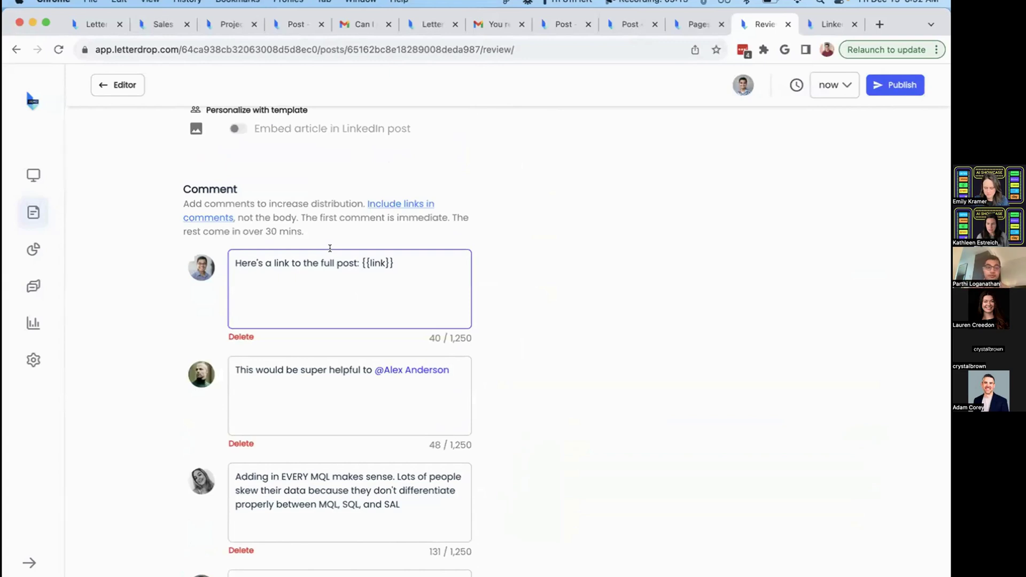
pyautogui.scroll(-3, 330, 247)
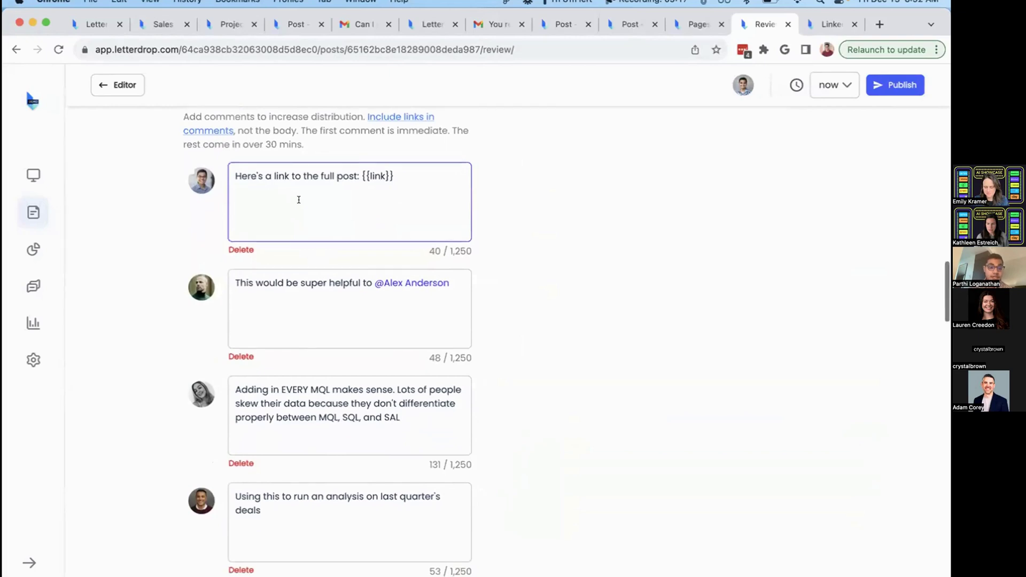
pyautogui.scroll(-5, 298, 200)
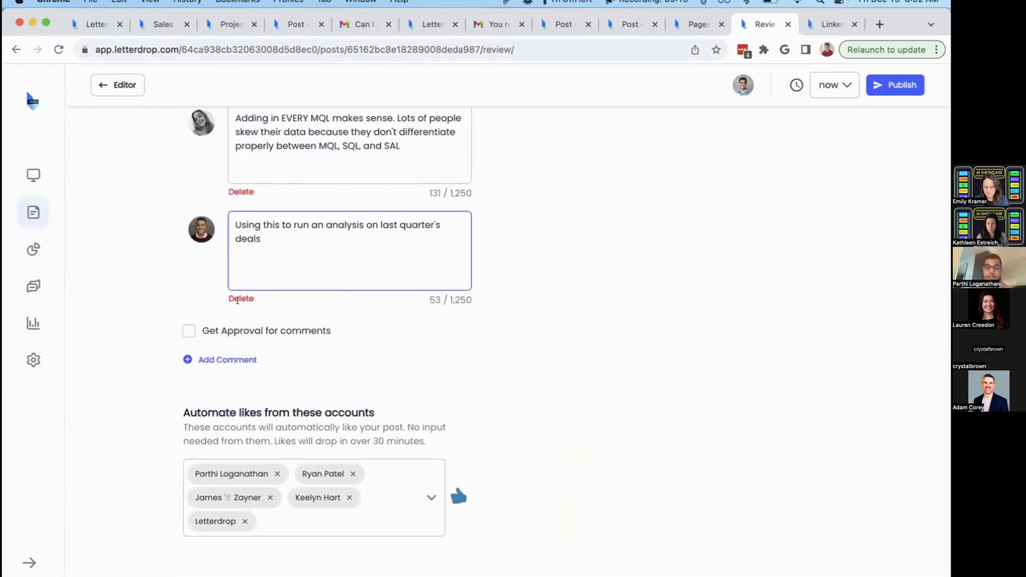
pyautogui.scroll(-5, 305, 253)
pyautogui.click(431, 236)
pyautogui.click(554, 274)
pyautogui.scroll(10, 419, 287)
pyautogui.scroll(-9, 419, 286)
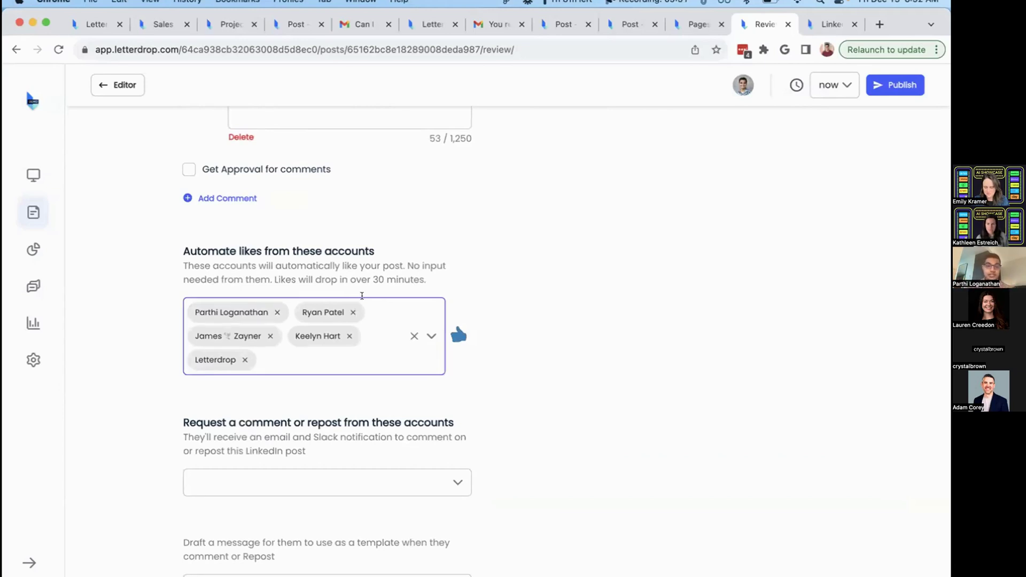
pyautogui.scroll(20, 362, 295)
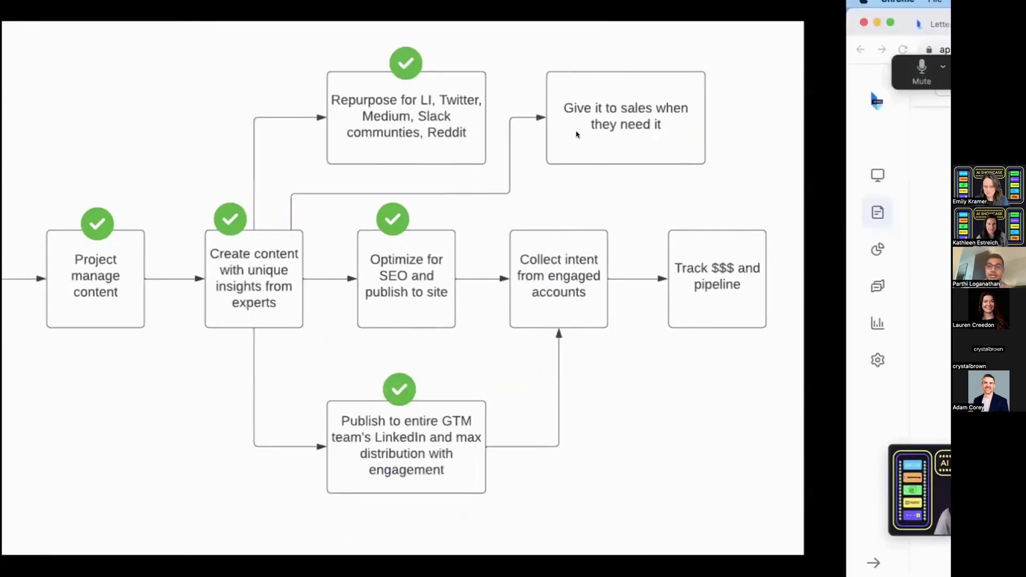
# Show the Content Suggestion Email image in Preview, then return to Letterdrop's social posting settings.
pyautogui.press('super+Tab')
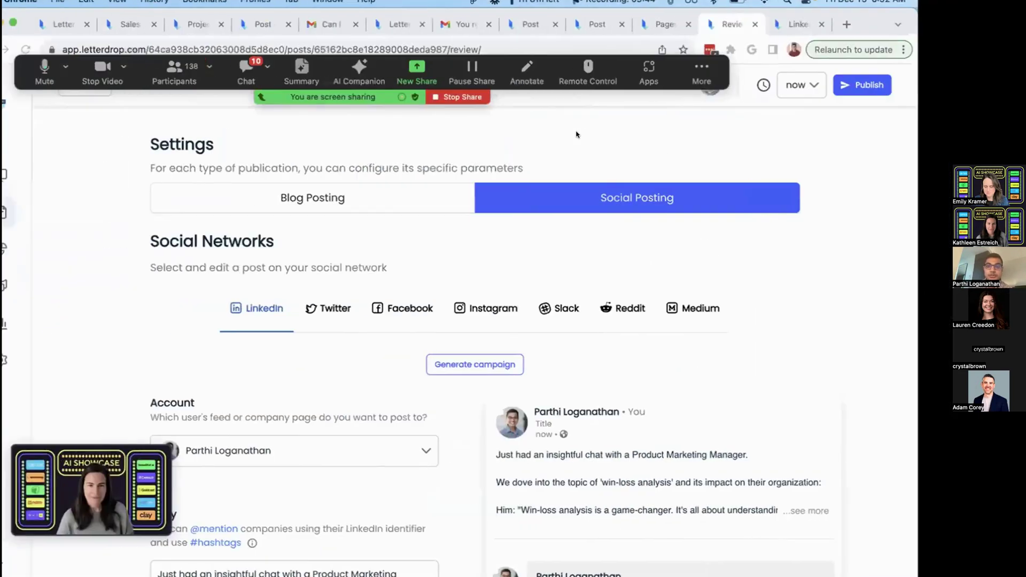
pyautogui.press('super+Tab')
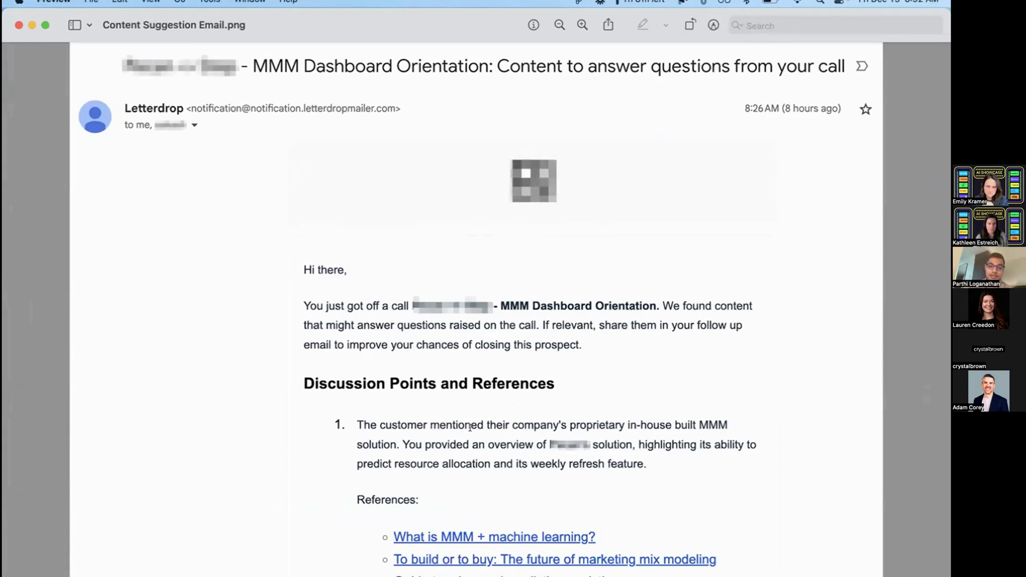
pyautogui.press('super+Tab')
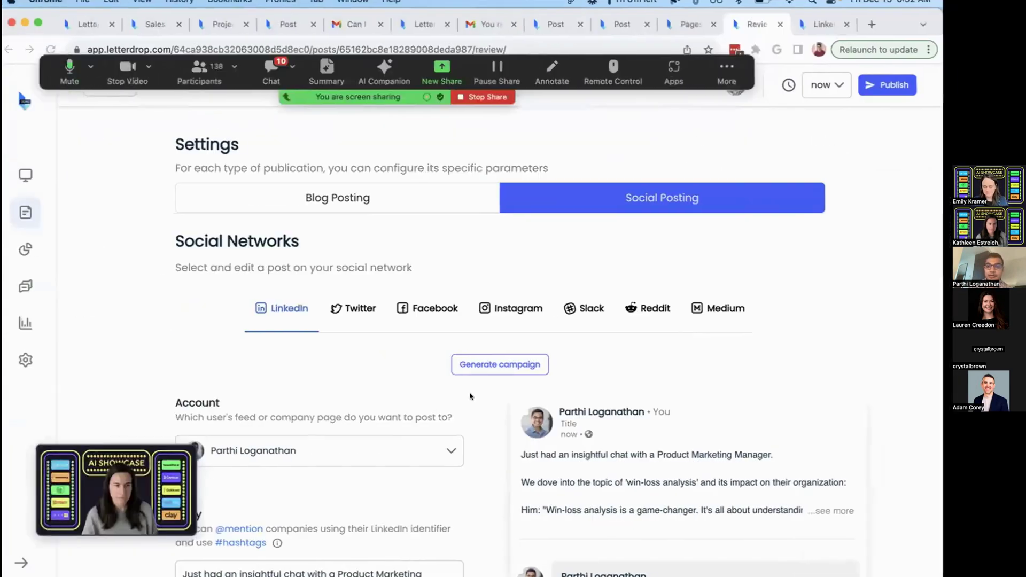
# Open one engaged LinkedIn account's Engagement with Content history from the Stats Engaged Accounts table.
pyautogui.click(831, 24)
pyautogui.scroll(1, 592, 213)
pyautogui.scroll(-1, 591, 213)
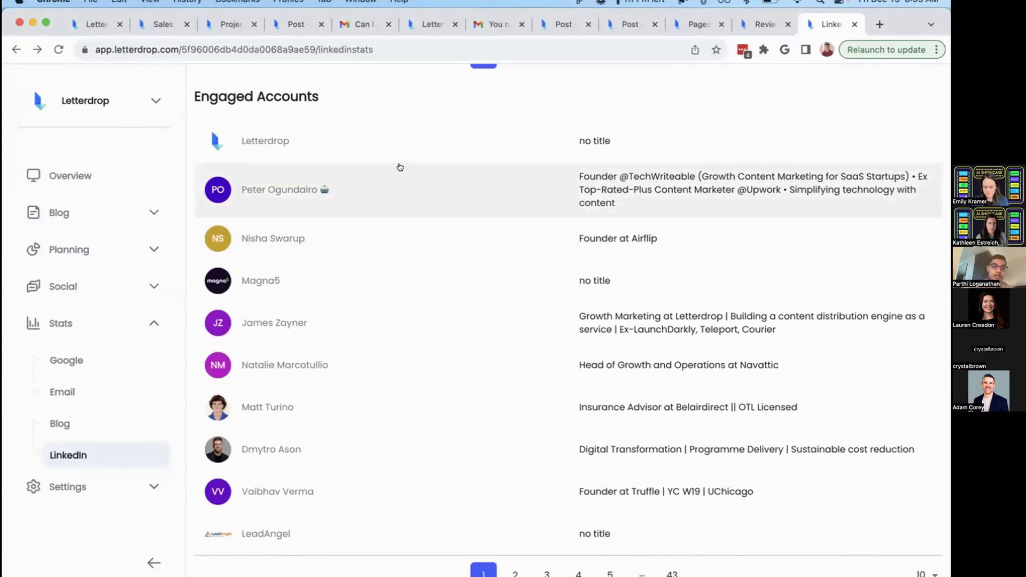
pyautogui.scroll(1, 399, 168)
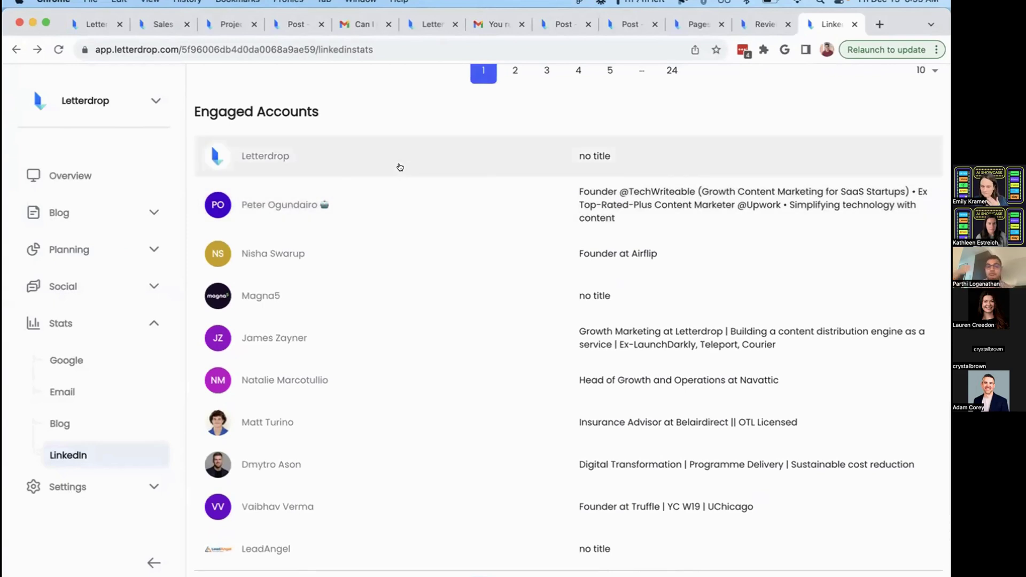
pyautogui.scroll(-1, 401, 167)
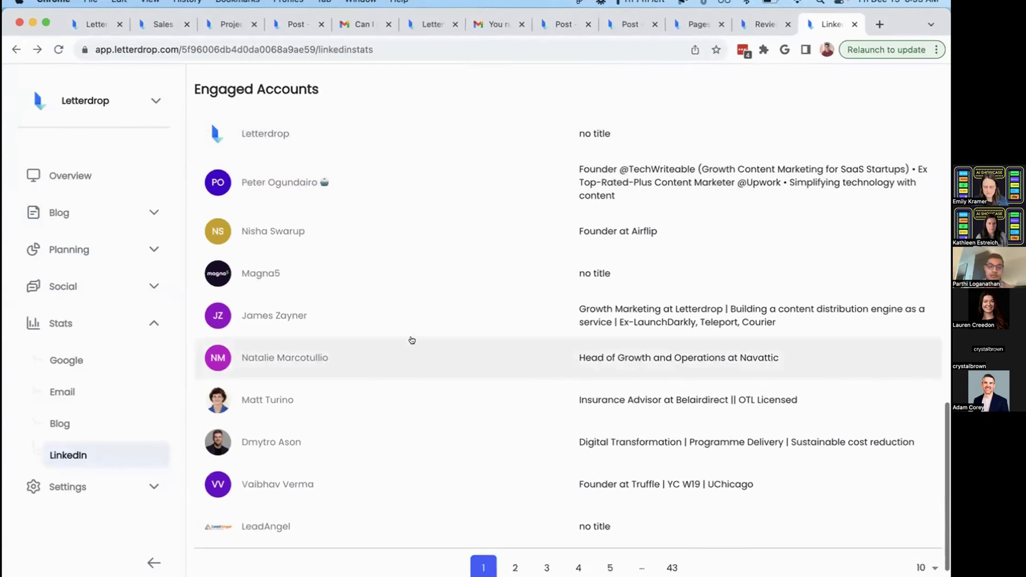
pyautogui.click(378, 358)
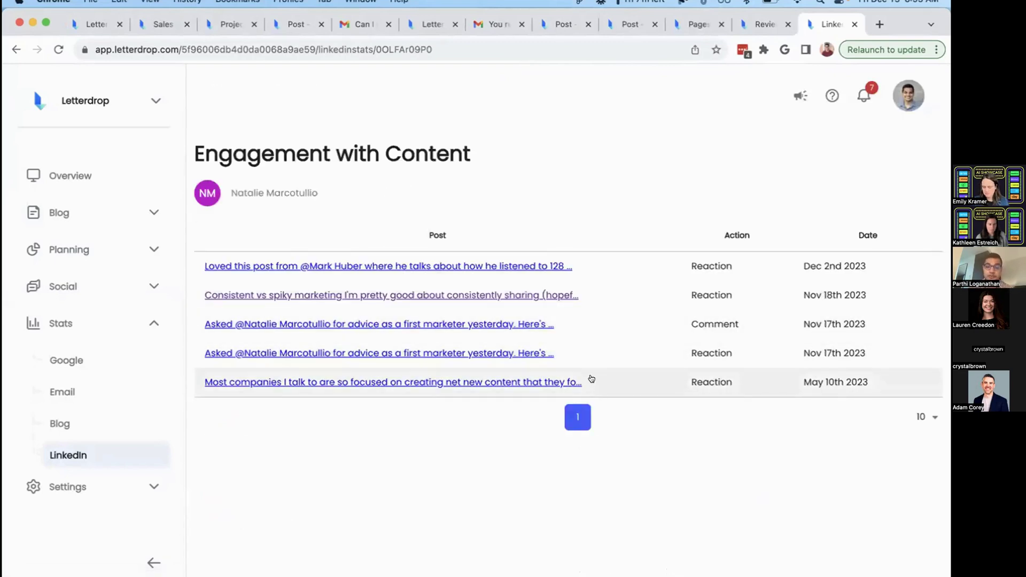
pyautogui.hotkey('ctrl', 'Right')
pyautogui.hotkey('ctrl', 'Right')
pyautogui.hotkey('ctrl', 'Right')
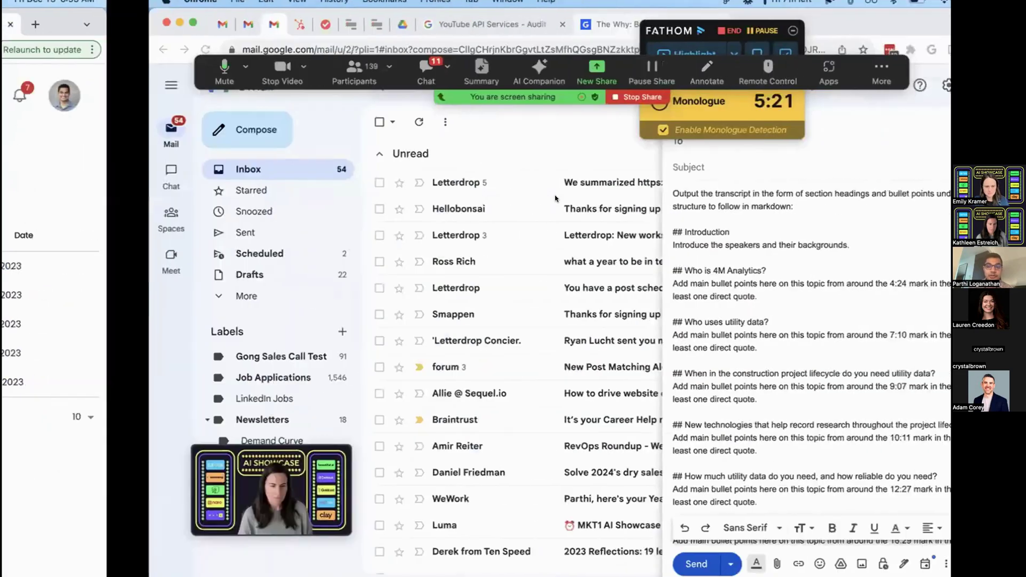